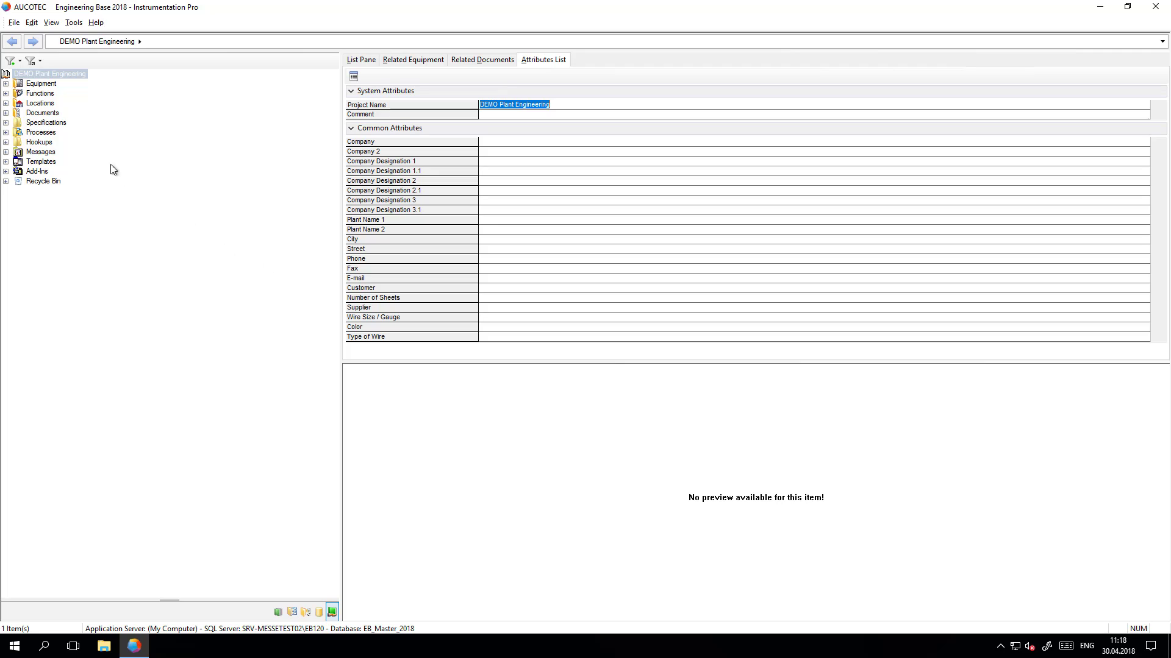
- Open the P&ID Freeze options for sheet 05 (42 700 04) under Documents > Process > P&ID
{"action": "left_click", "coordinate": [5, 113]}
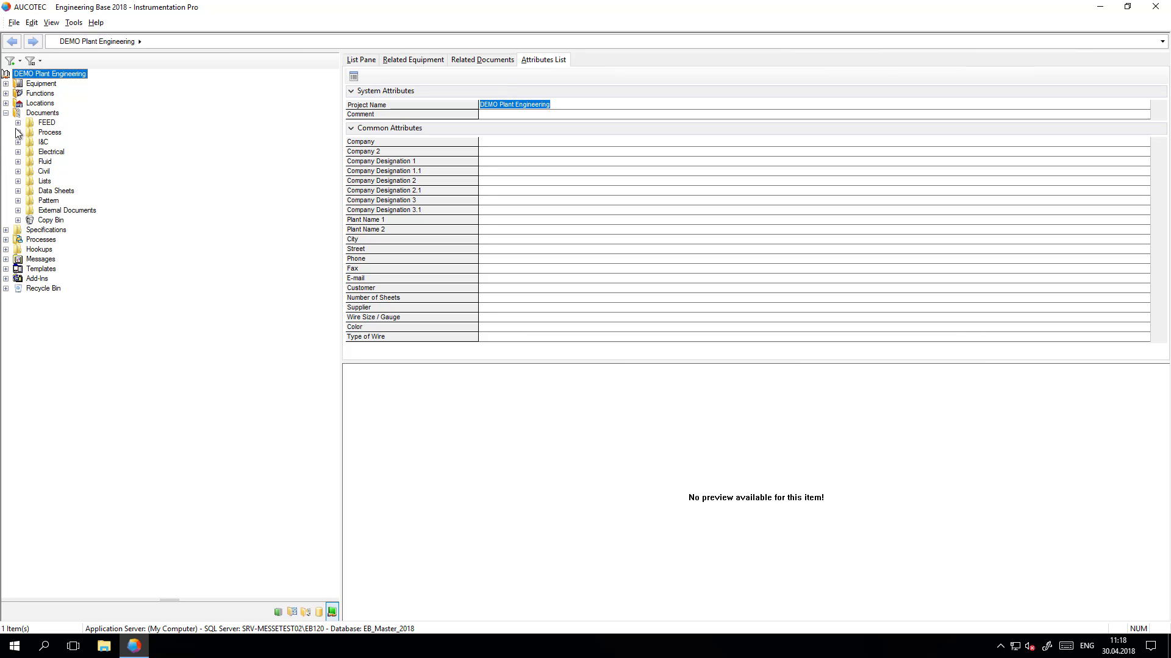
{"action": "left_click", "coordinate": [18, 133]}
{"action": "left_click", "coordinate": [29, 152]}
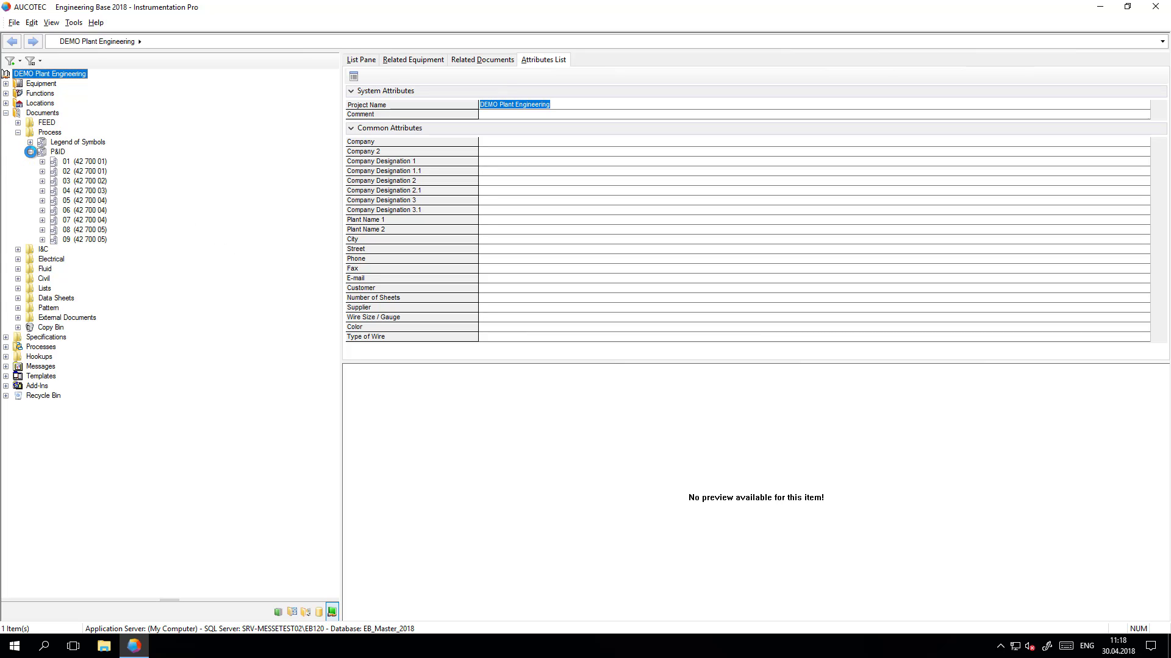
{"action": "left_click", "coordinate": [80, 202]}
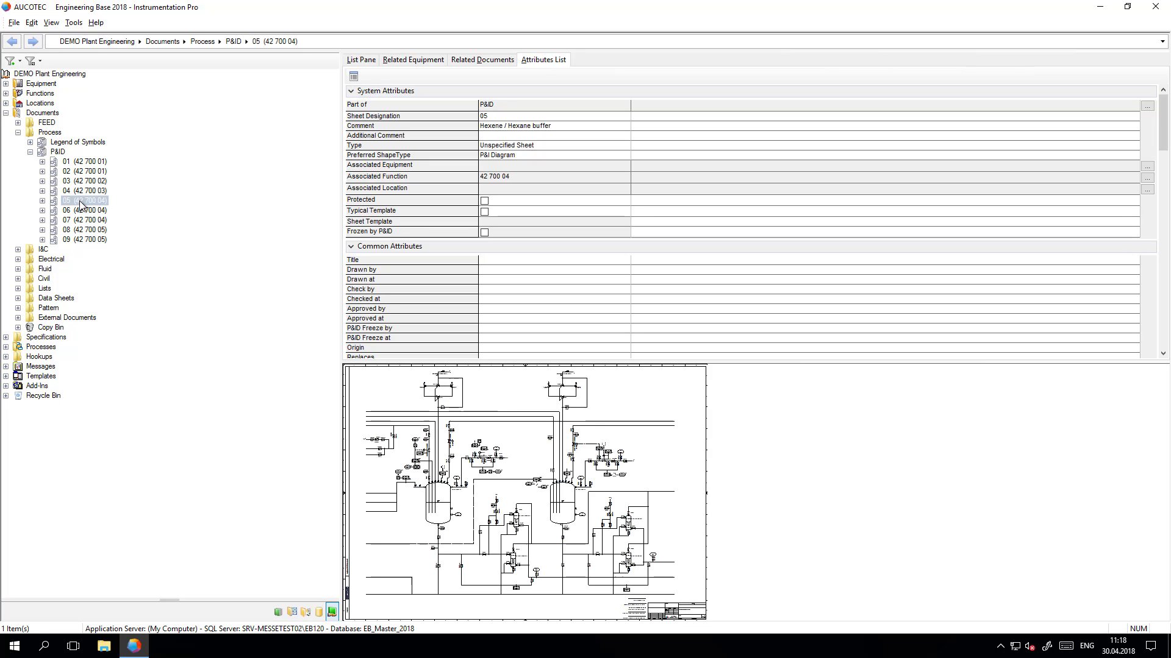
{"action": "right_click", "coordinate": [80, 202]}
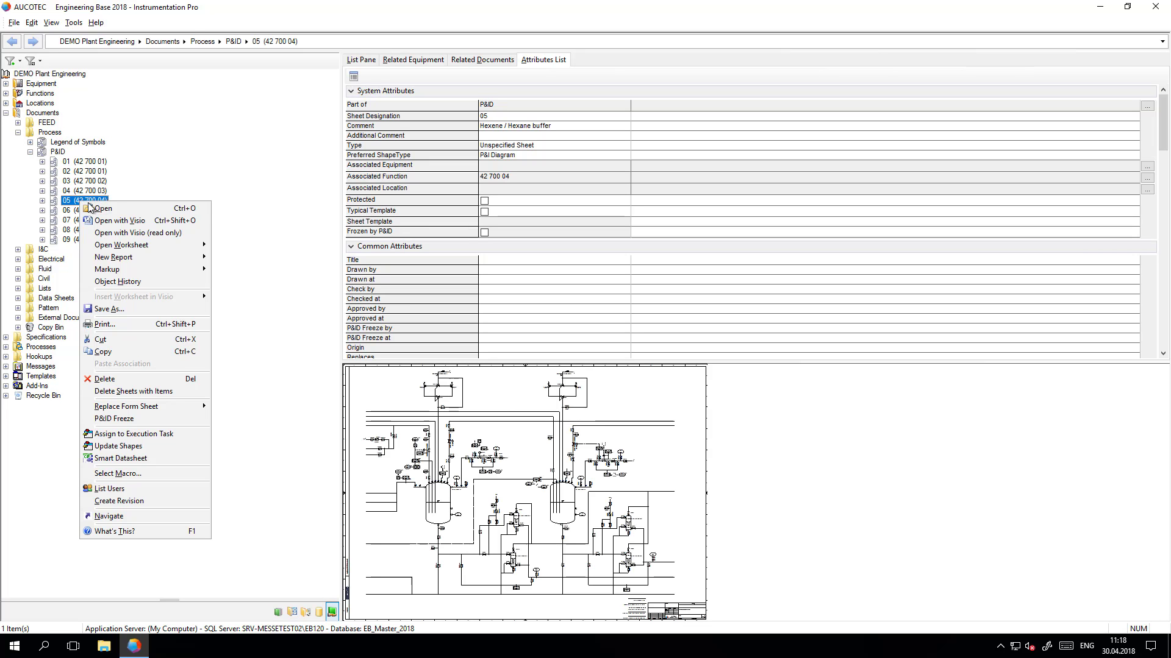
{"action": "left_click", "coordinate": [168, 419]}
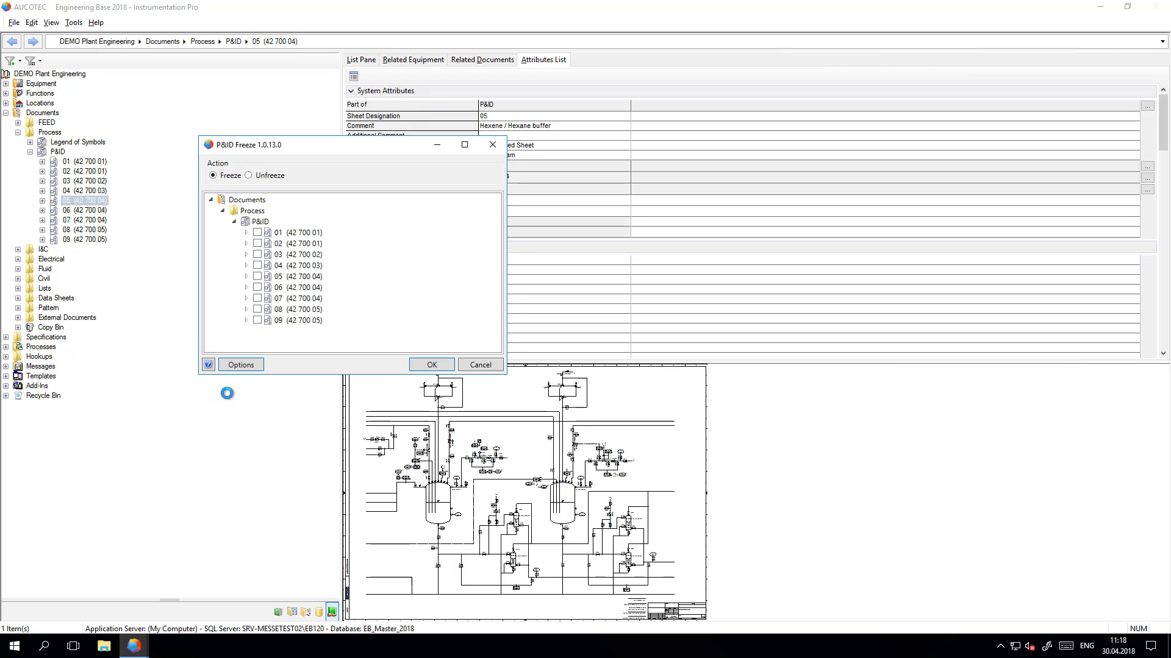
{"action": "left_click", "coordinate": [241, 364]}
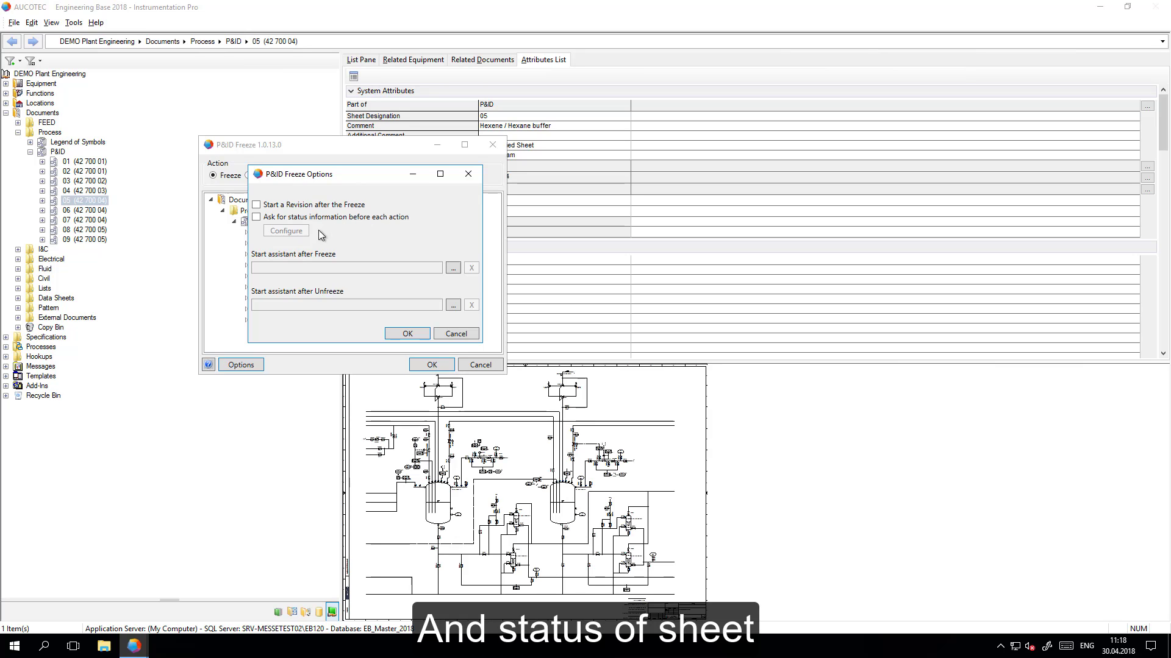
- Enable status prompting for Discipline phase and Status 1, with Data Version as the incremental attribute
{"action": "left_click", "coordinate": [259, 219]}
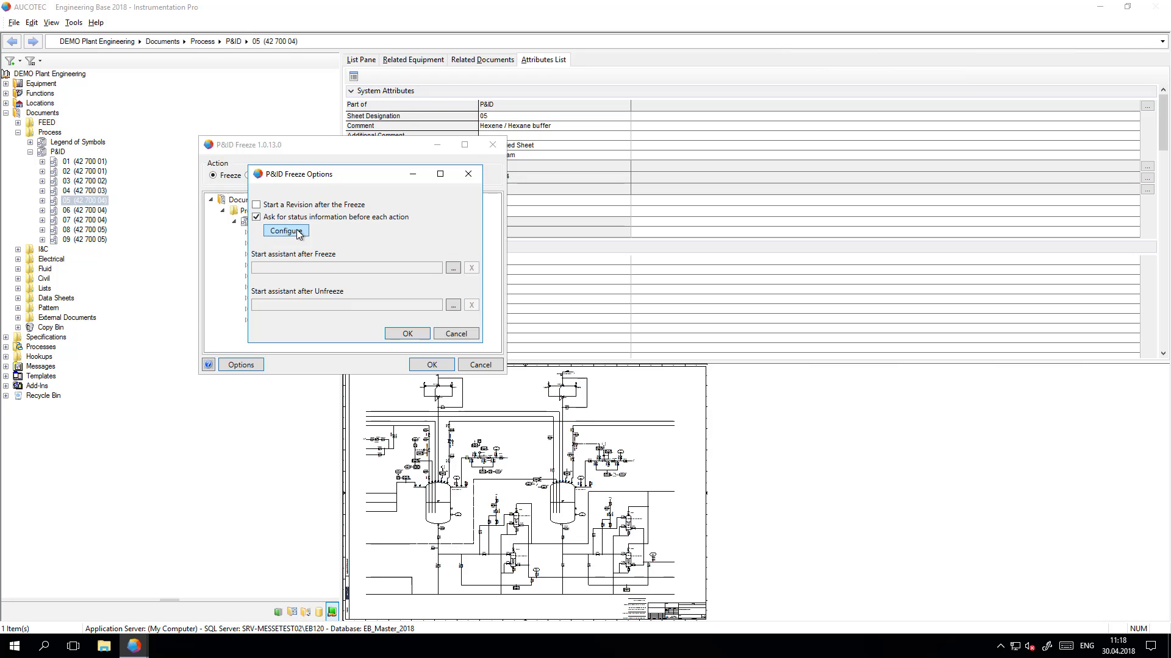
{"action": "left_click", "coordinate": [287, 231]}
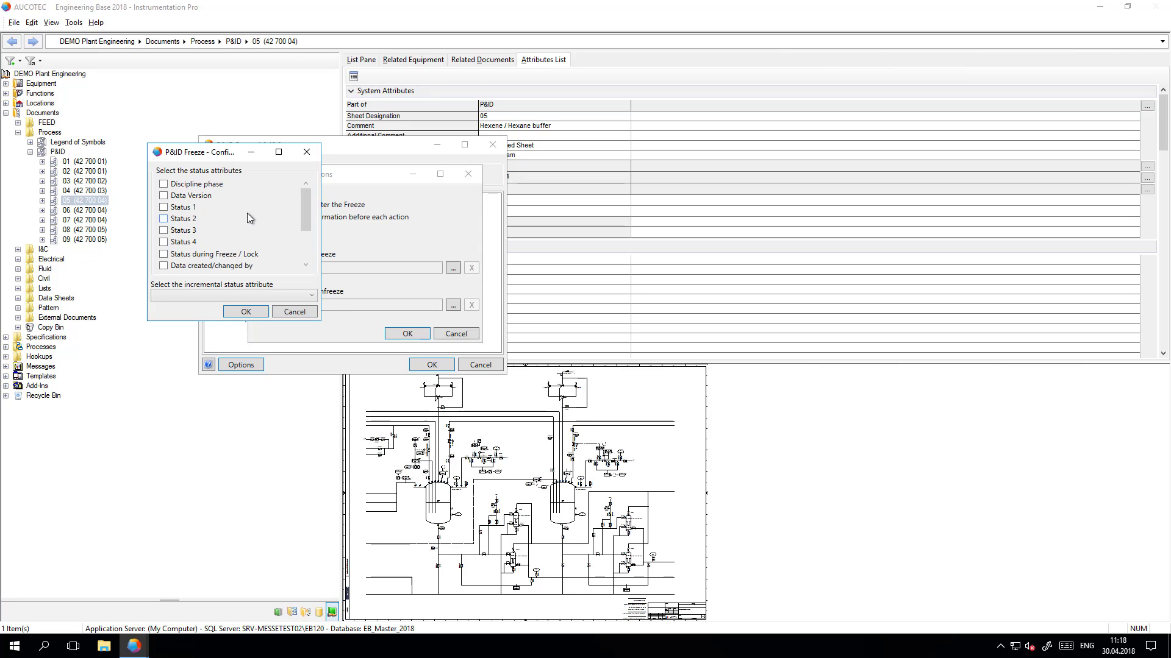
{"action": "left_click", "coordinate": [194, 185]}
{"action": "left_click", "coordinate": [247, 295]}
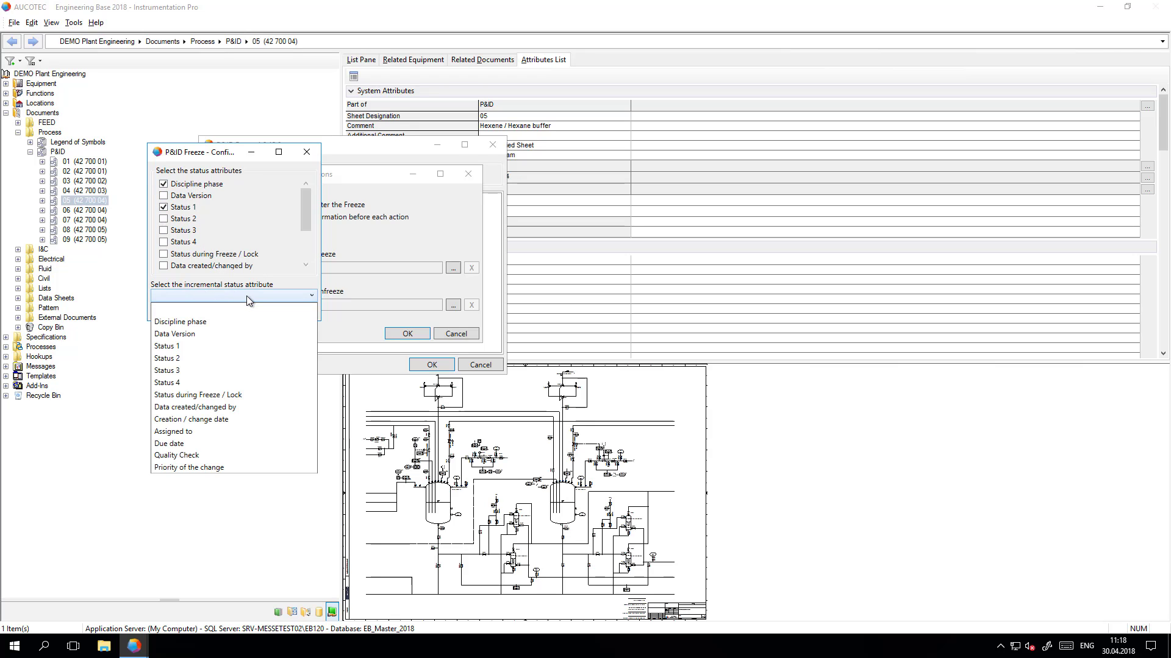
{"action": "left_click", "coordinate": [199, 335]}
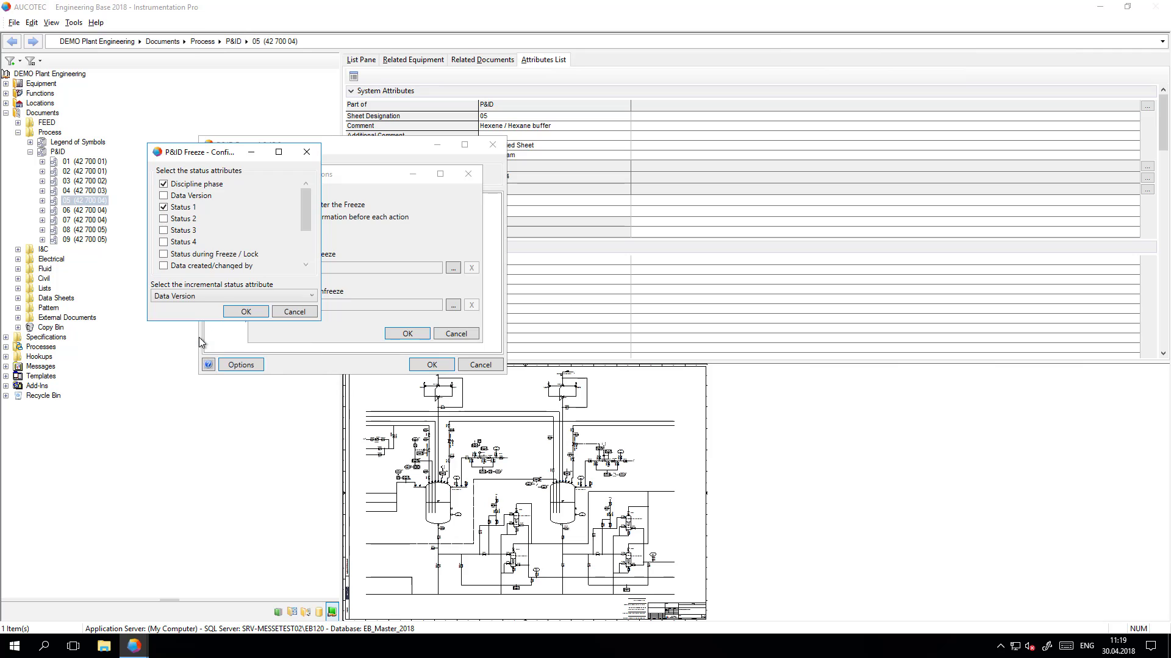
{"action": "left_click", "coordinate": [239, 313]}
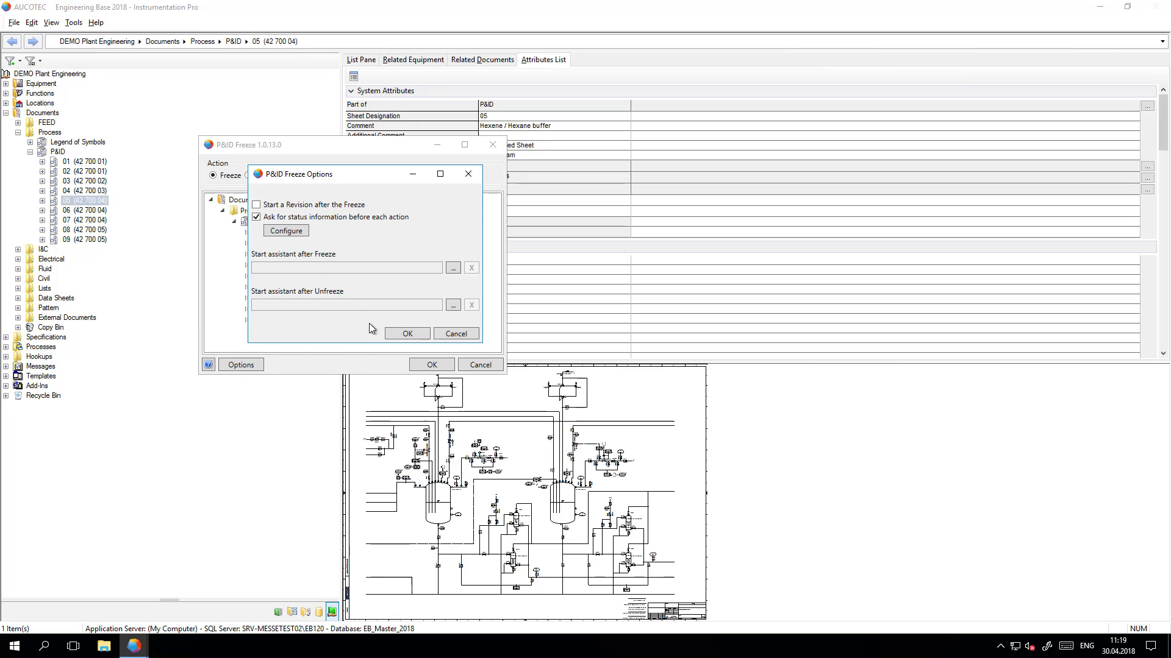
{"action": "left_click", "coordinate": [403, 335]}
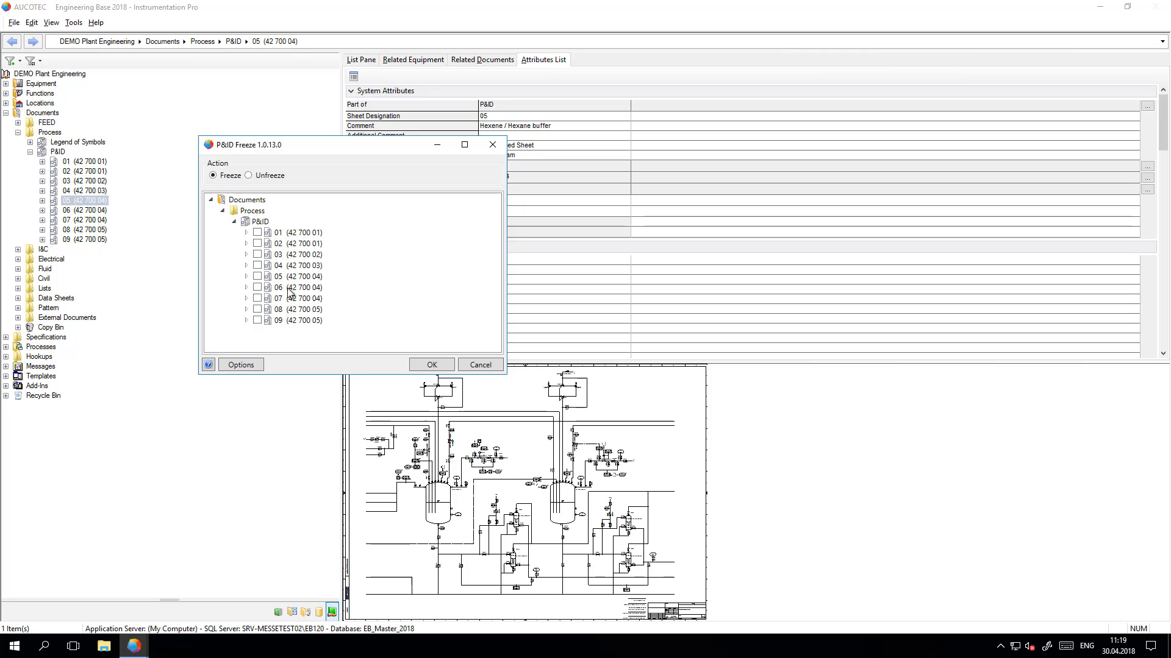
- Freeze sheet 05 (42 700 04) with discipline phase 'Process' and Status 1 'Review'
{"action": "left_click", "coordinate": [257, 277]}
{"action": "left_click_drag", "start_coordinate": [370, 146], "coordinate": [243, 81]}
{"action": "left_click", "coordinate": [310, 303]}
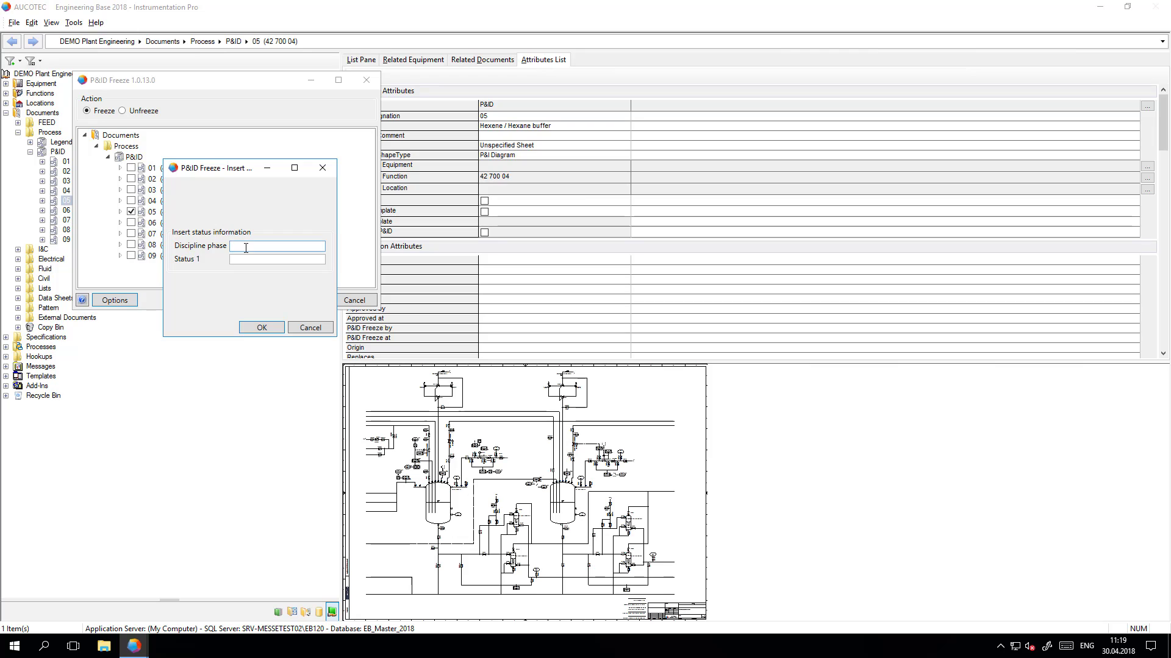
{"action": "type", "text": "Process"}
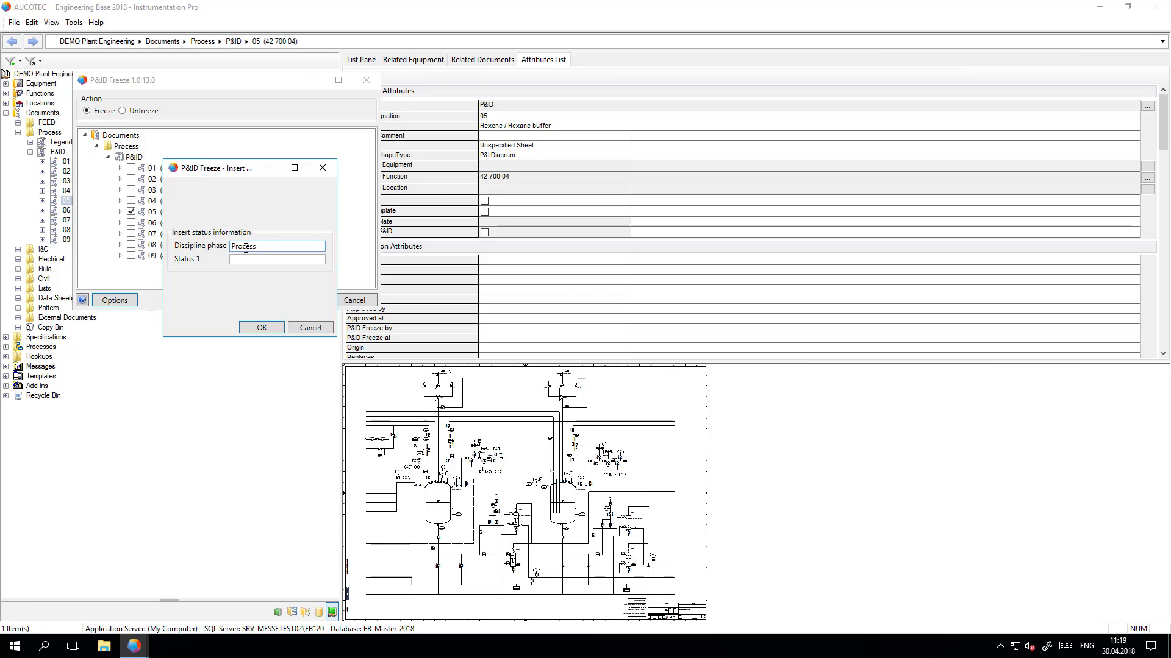
{"action": "left_click", "coordinate": [241, 259]}
{"action": "type", "text": "Revie"}
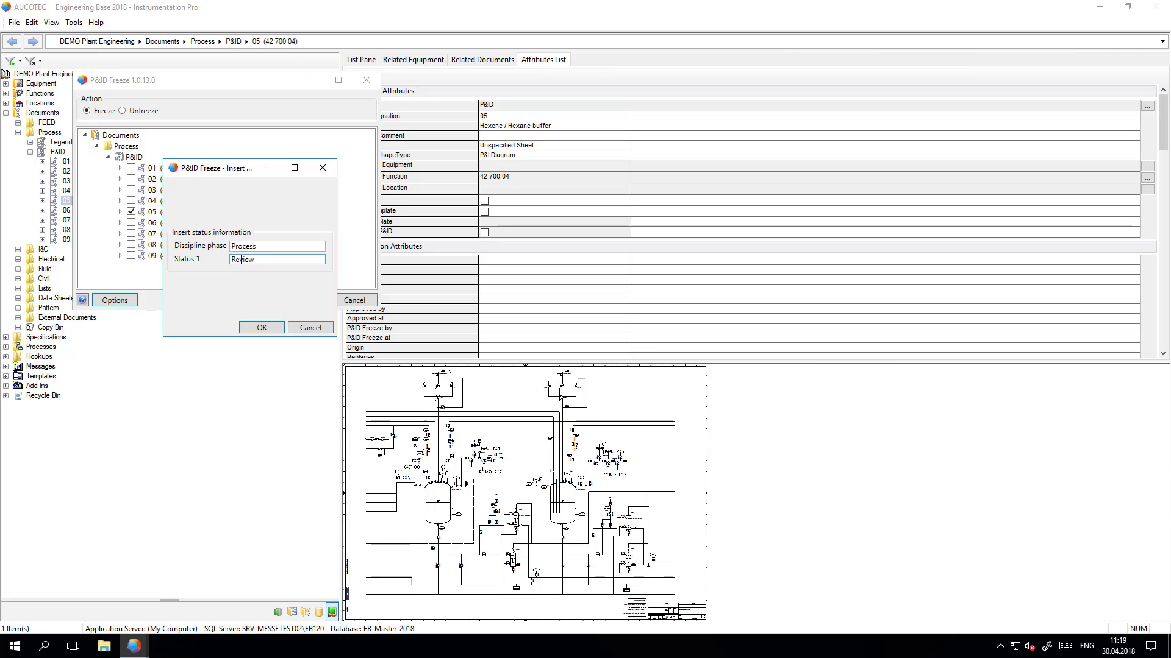
{"action": "type", "text": "w"}
{"action": "left_click", "coordinate": [263, 330]}
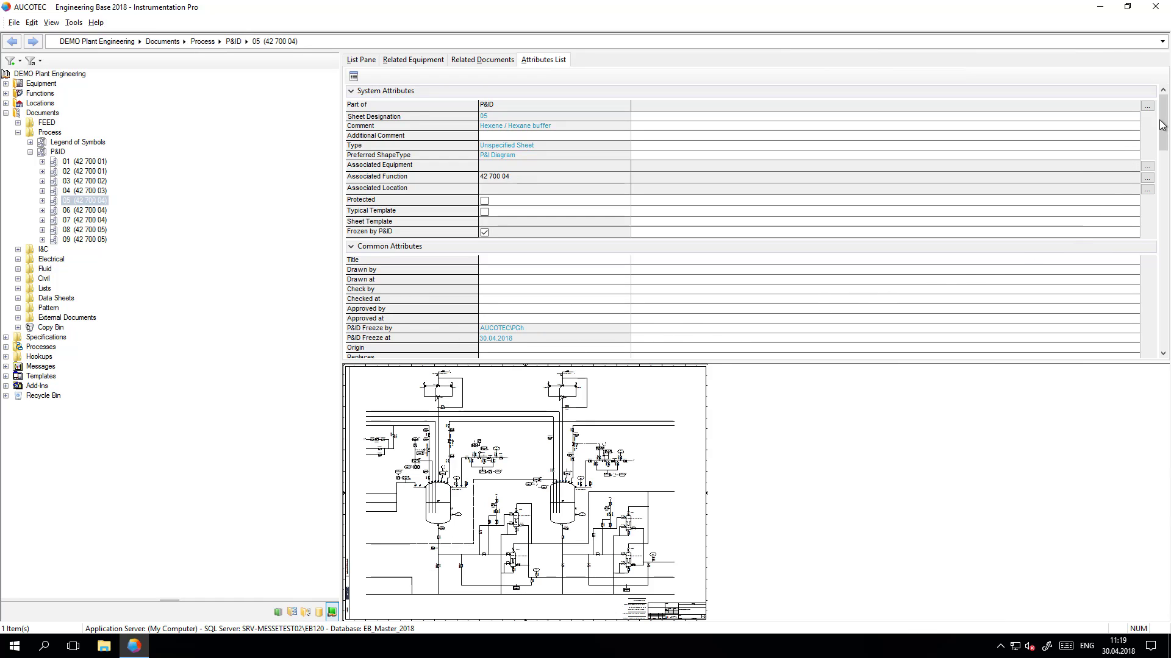
- Check sheet 05's Status attributes (Data Version 1, Process, Review), then open it in Visio
{"action": "left_click_drag", "start_coordinate": [1167, 122], "coordinate": [1169, 305]}
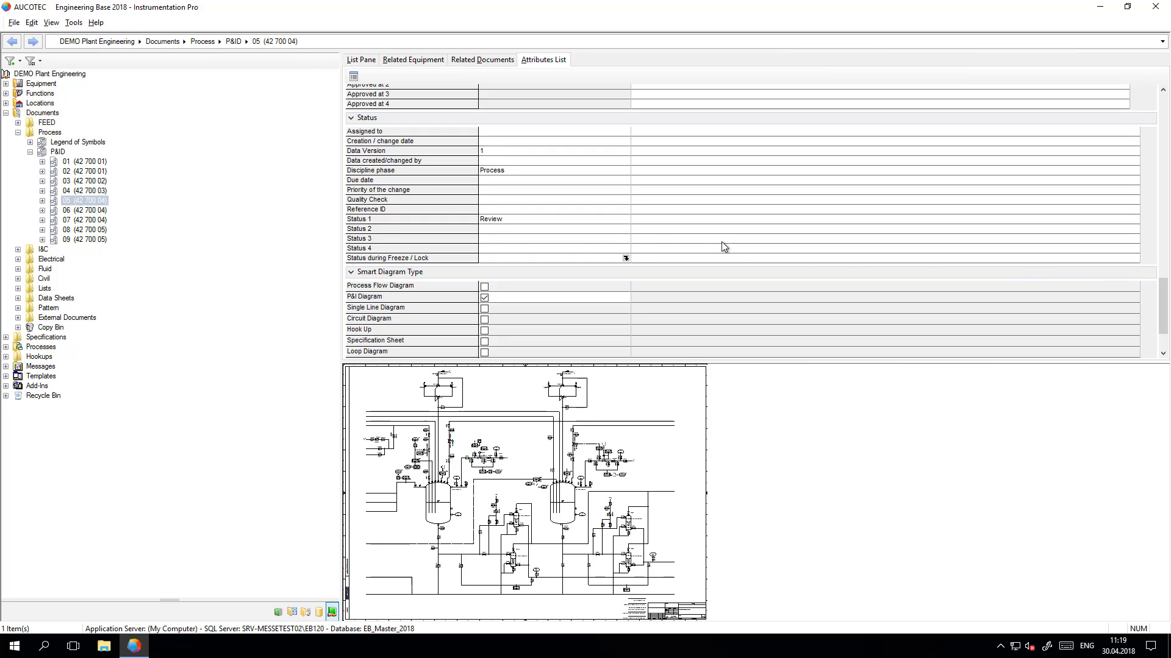
{"action": "left_click", "coordinate": [94, 203]}
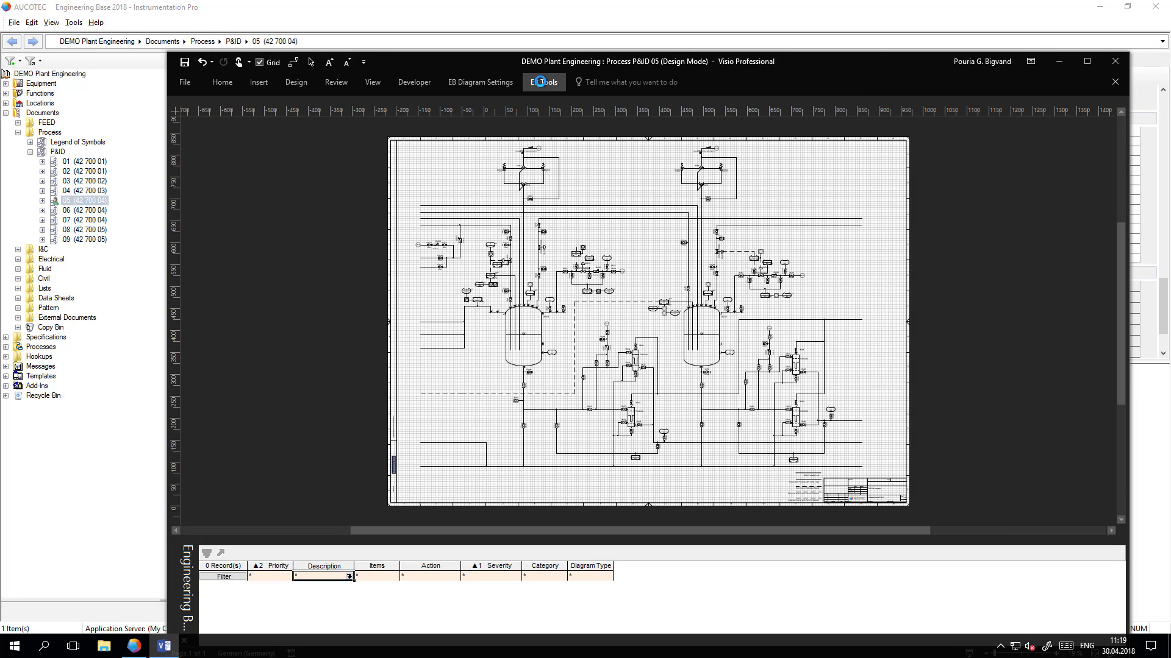
- Show the EB Attributes List beside sheet 05, hide the grid, and zoom onto the left vessel
{"action": "left_click", "coordinate": [540, 84]}
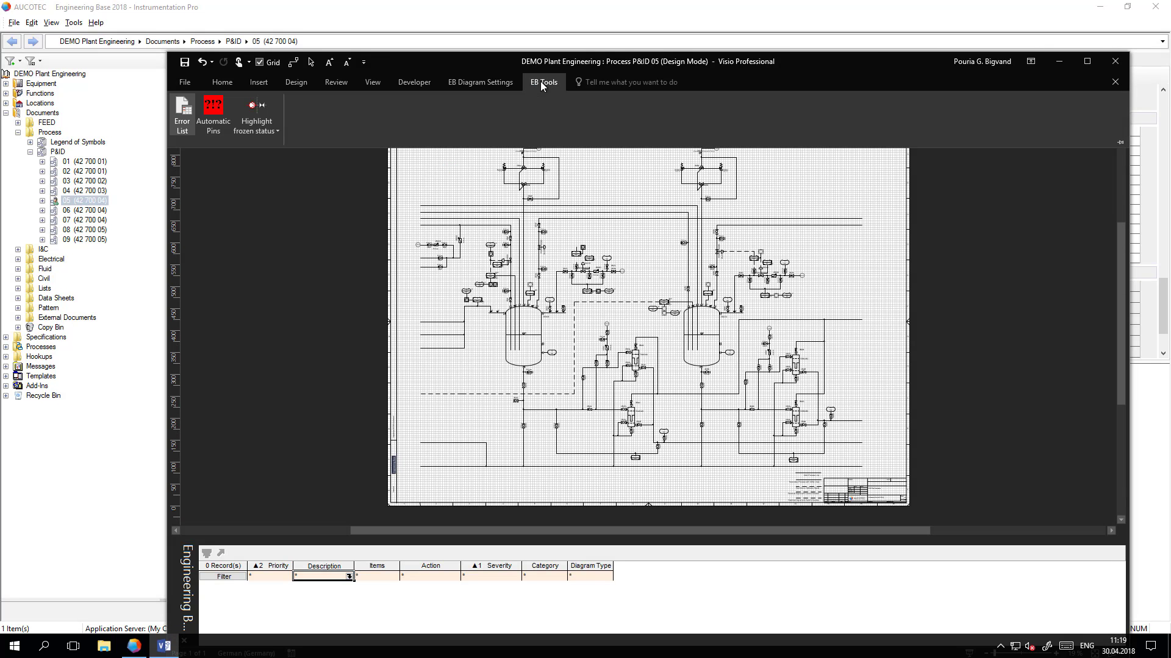
{"action": "left_click", "coordinate": [183, 114]}
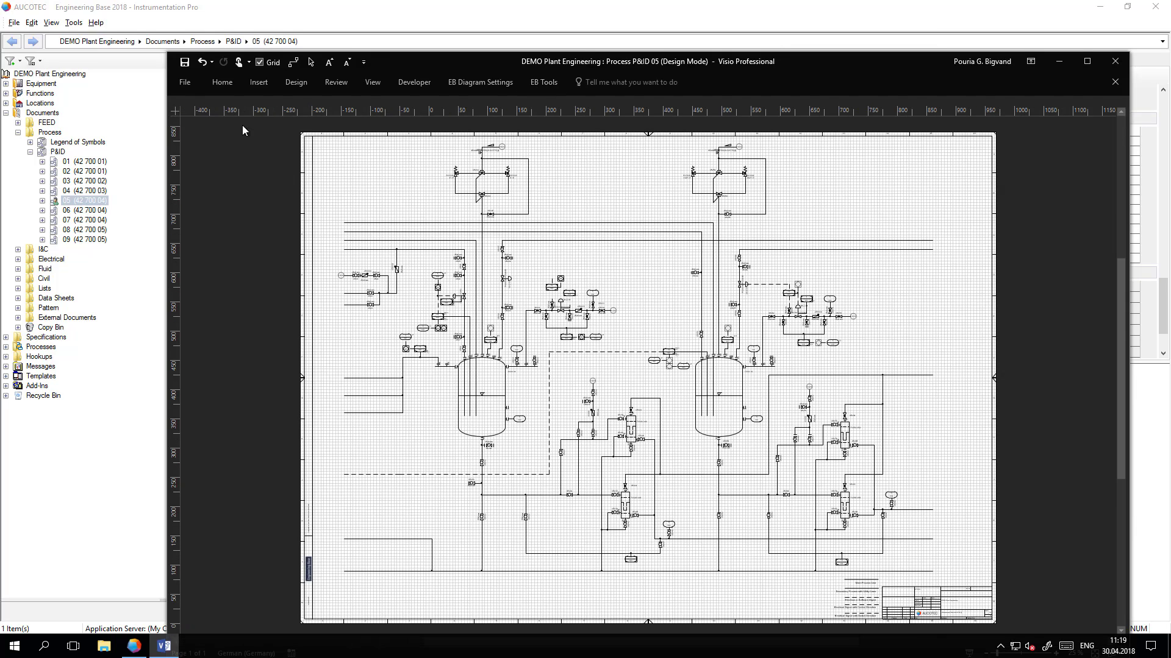
{"action": "left_click", "coordinate": [468, 81]}
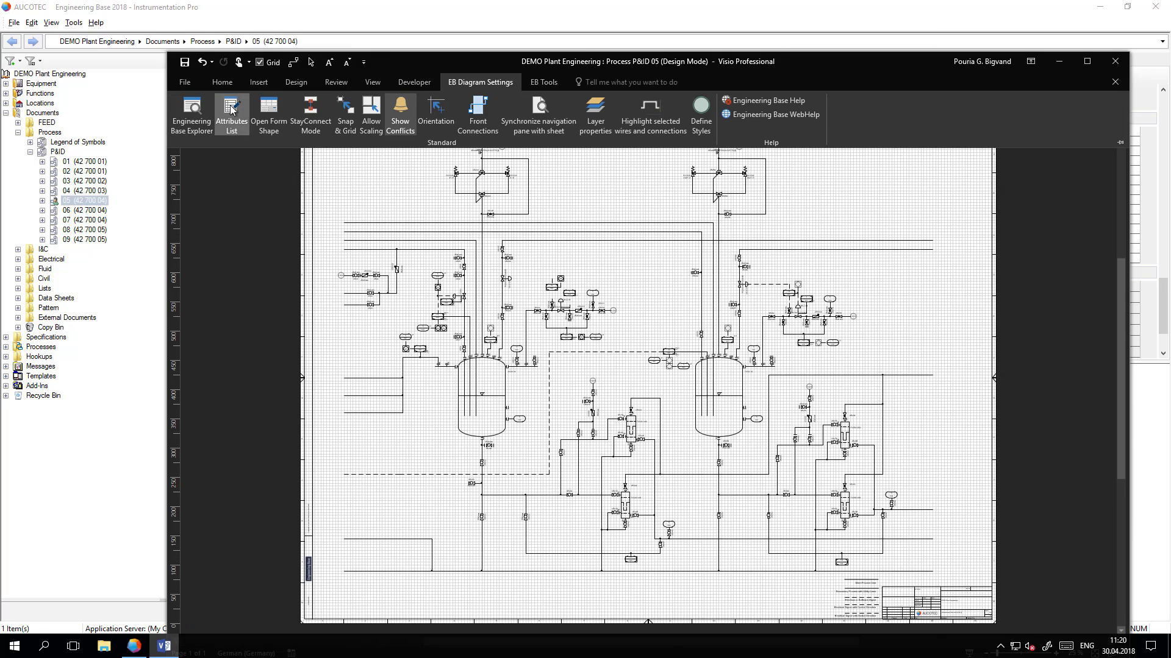
{"action": "left_click", "coordinate": [231, 109]}
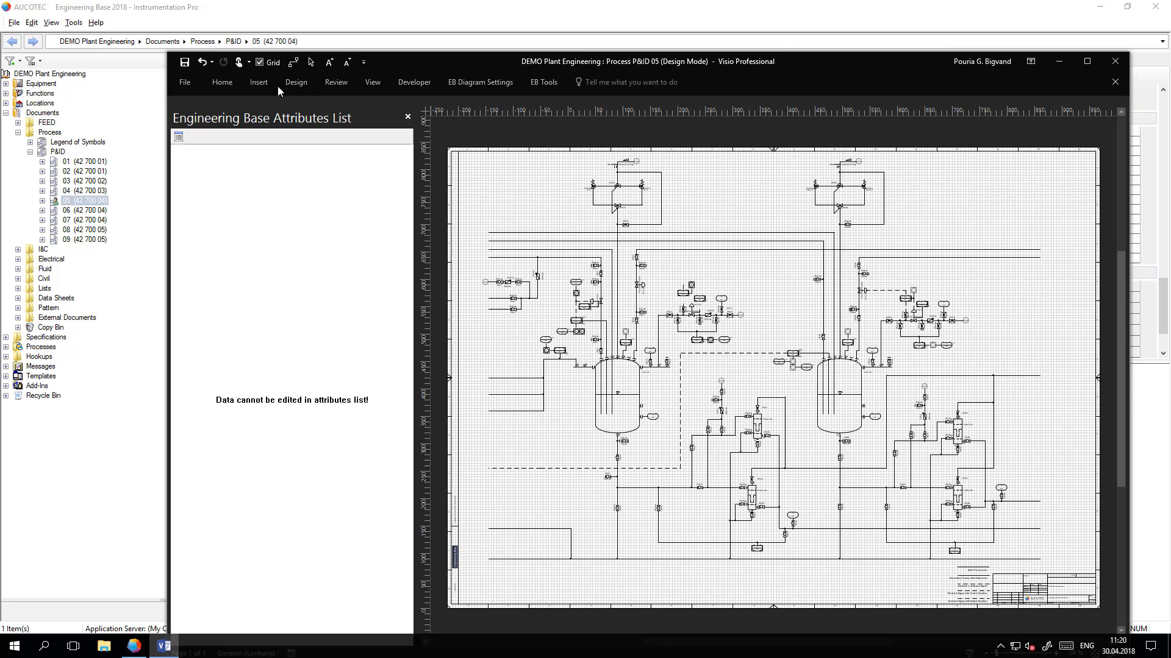
{"action": "left_click", "coordinate": [259, 63]}
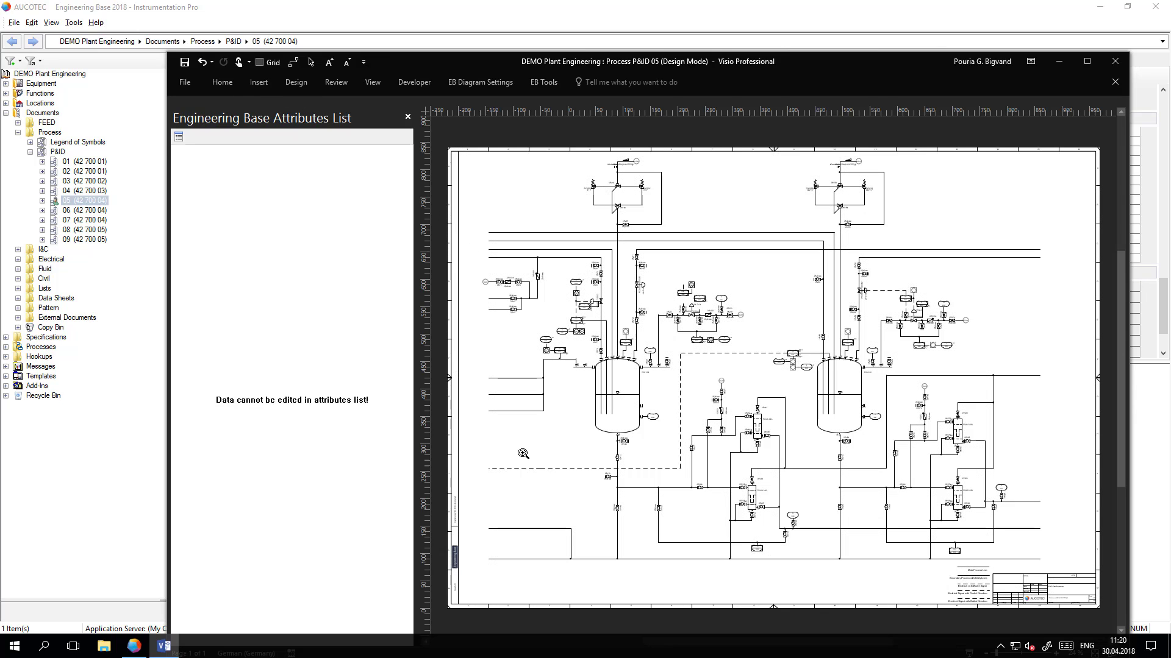
{"action": "mouse_move", "coordinate": [515, 468]}
{"action": "left_mouse_down"}
{"action": "mouse_move", "coordinate": [660, 351]}
{"action": "mouse_move", "coordinate": [677, 310]}
{"action": "left_mouse_up"}
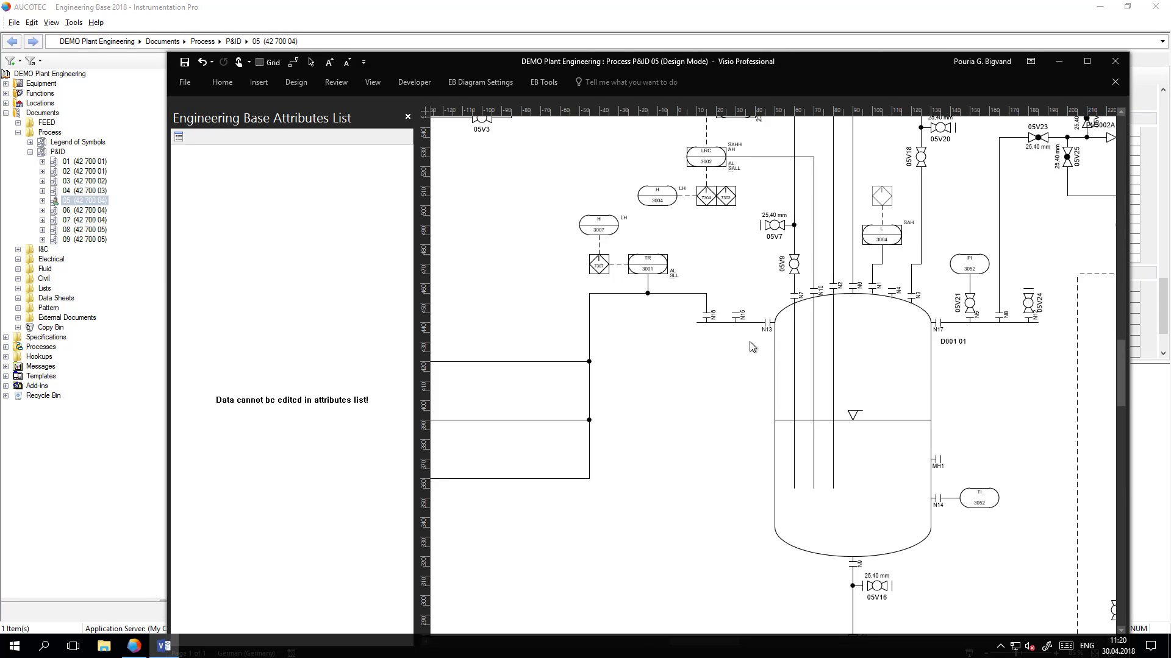
{"action": "left_click", "coordinate": [930, 378]}
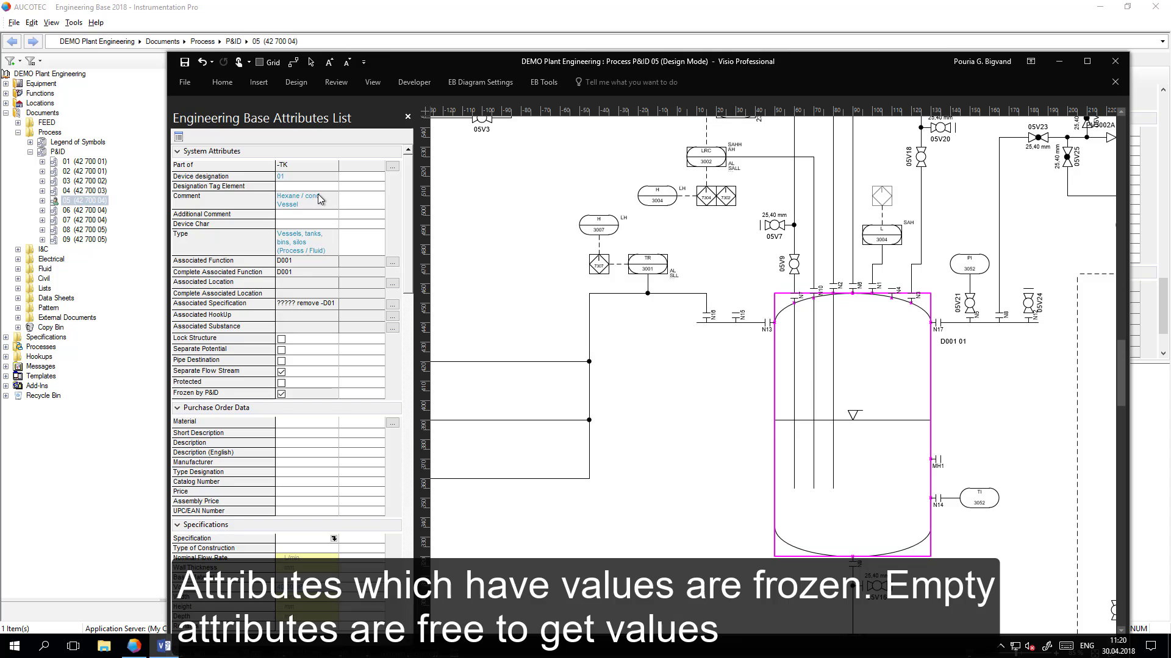
{"action": "left_click_drag", "start_coordinate": [409, 277], "coordinate": [393, 531]}
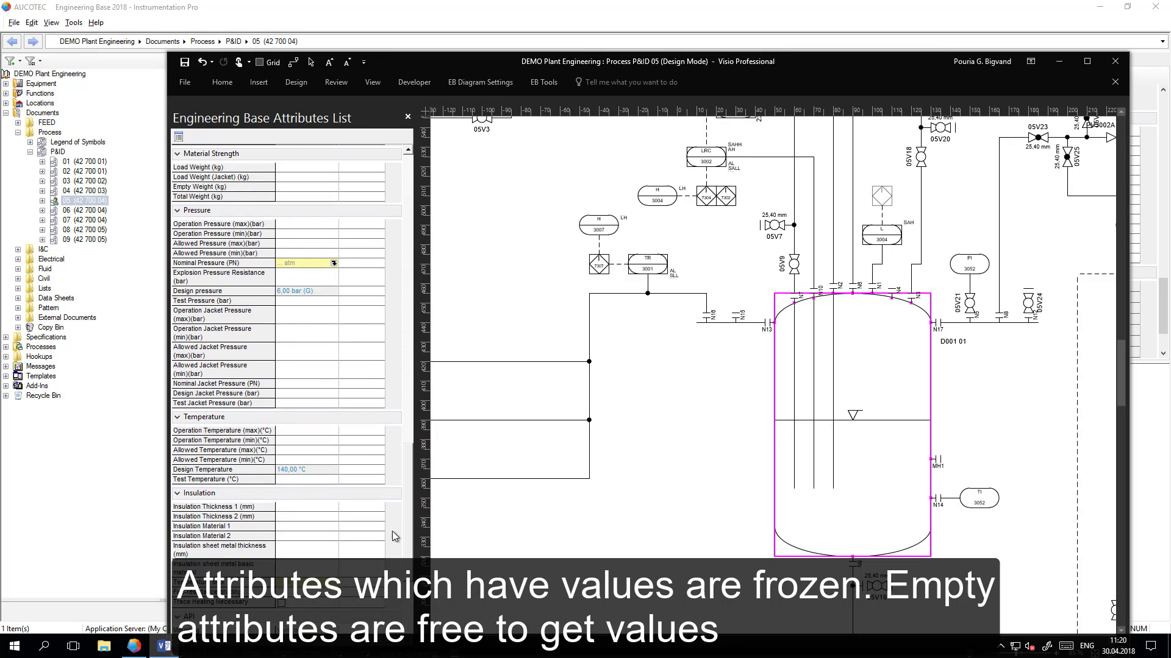
{"action": "left_click", "coordinate": [316, 290]}
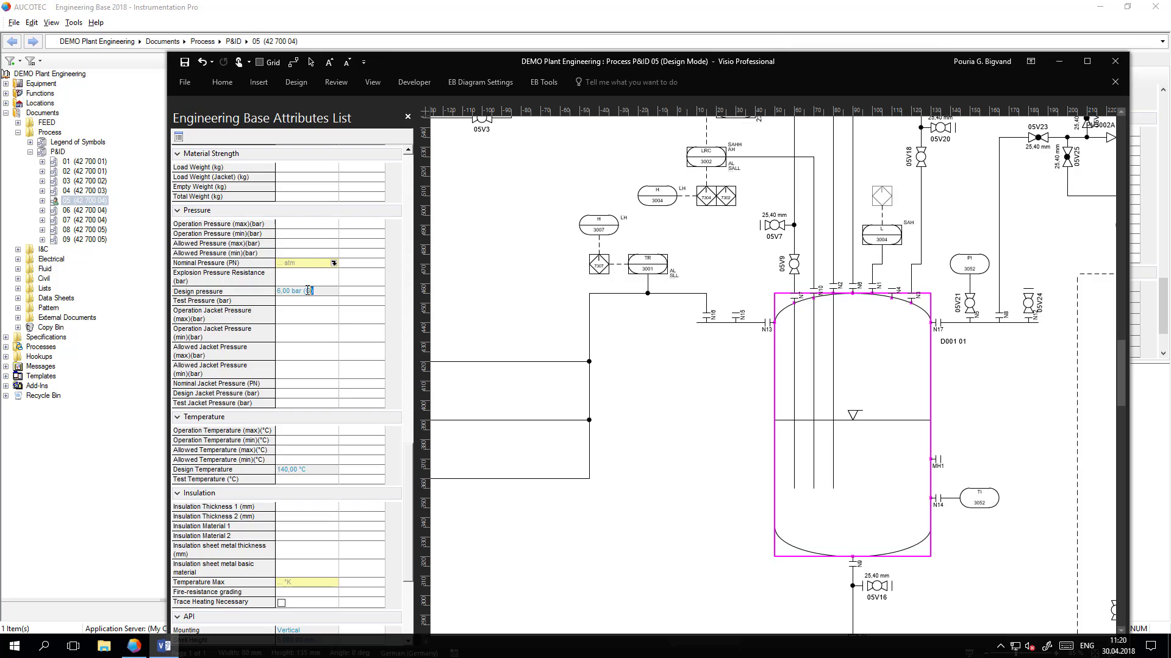
{"action": "left_click_drag", "start_coordinate": [302, 290], "coordinate": [271, 285]}
{"action": "left_click", "coordinate": [360, 297]}
- Attempt moving valve 05V24 up (reverted by the freeze warning), then raise instrument PI 3052
{"action": "right_click", "coordinate": [931, 361]}
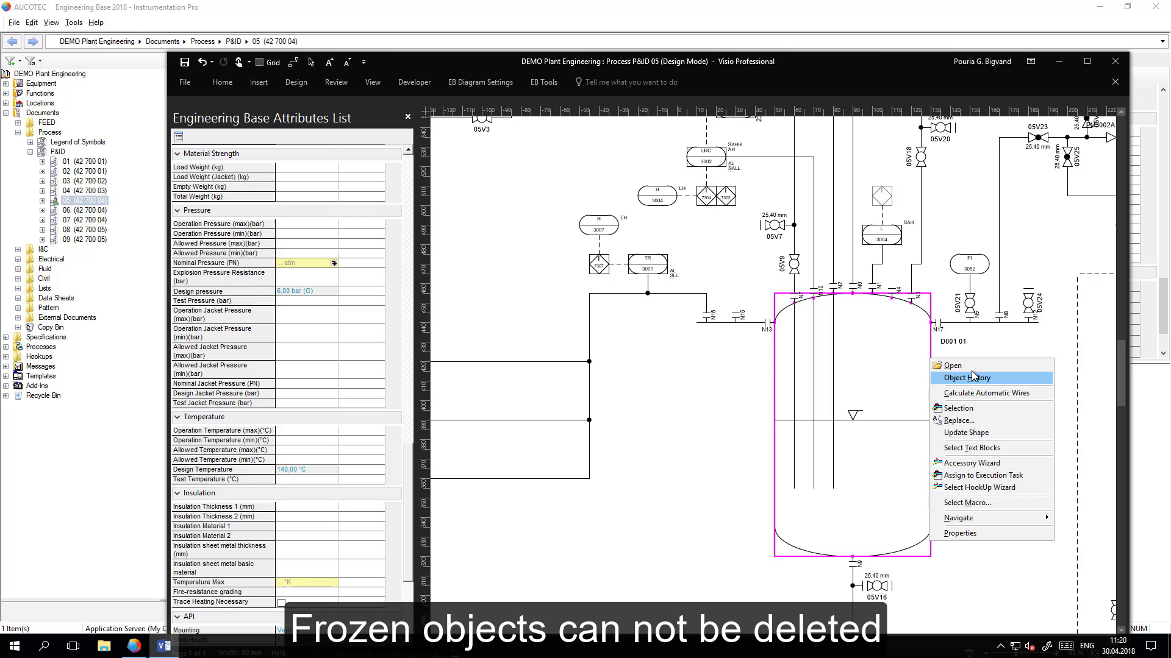
{"action": "left_click", "coordinate": [1003, 345]}
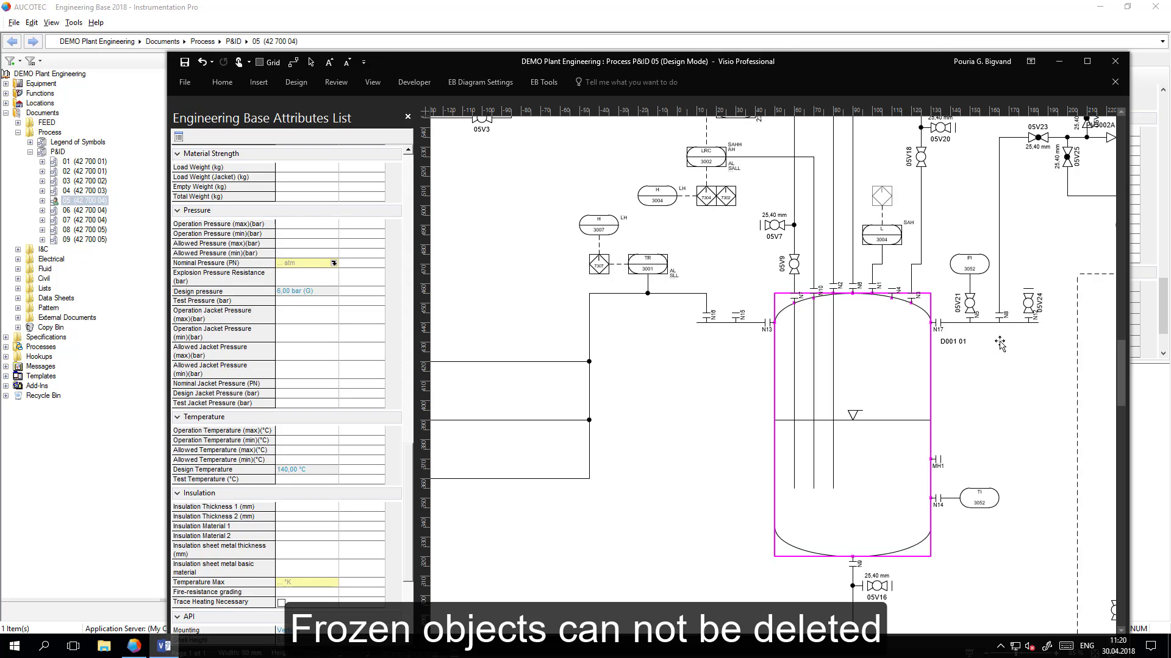
{"action": "left_click", "coordinate": [1028, 304]}
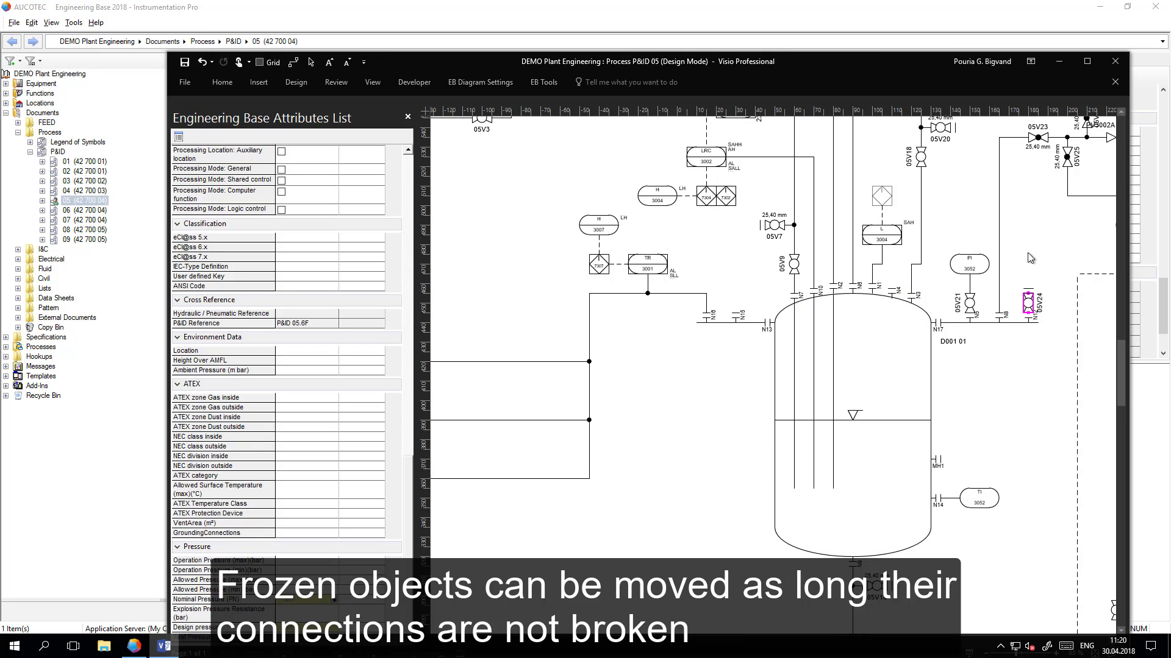
{"action": "left_click_drag", "start_coordinate": [1029, 303], "coordinate": [1030, 228]}
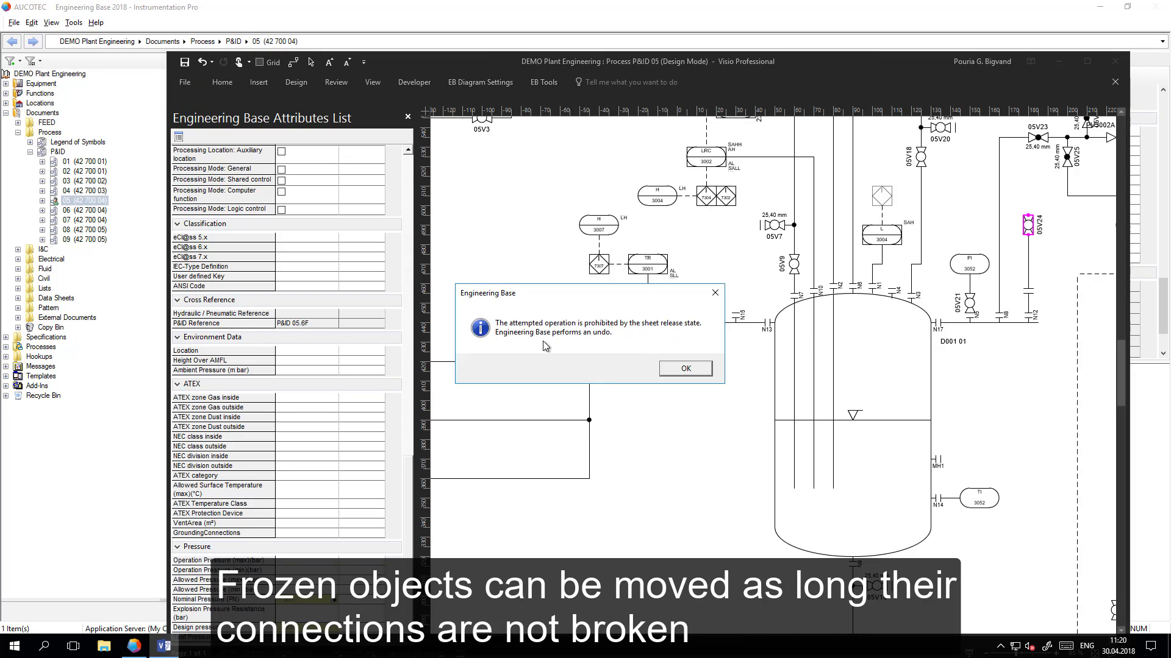
{"action": "left_click", "coordinate": [685, 368]}
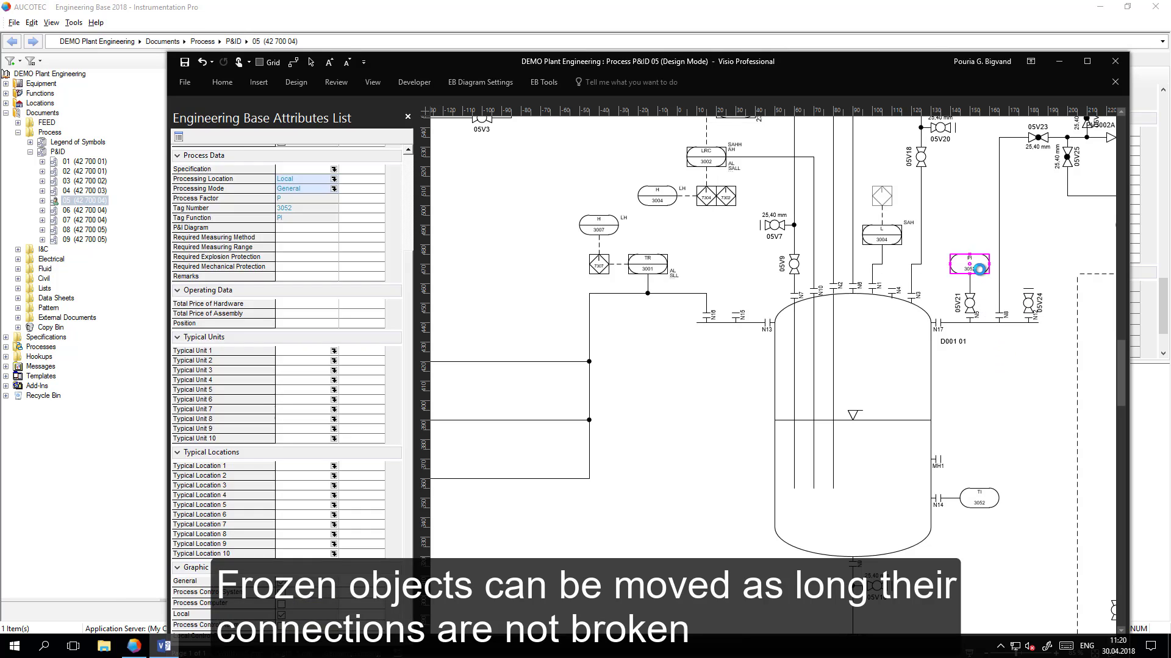
{"action": "left_click_drag", "start_coordinate": [980, 277], "coordinate": [980, 223]}
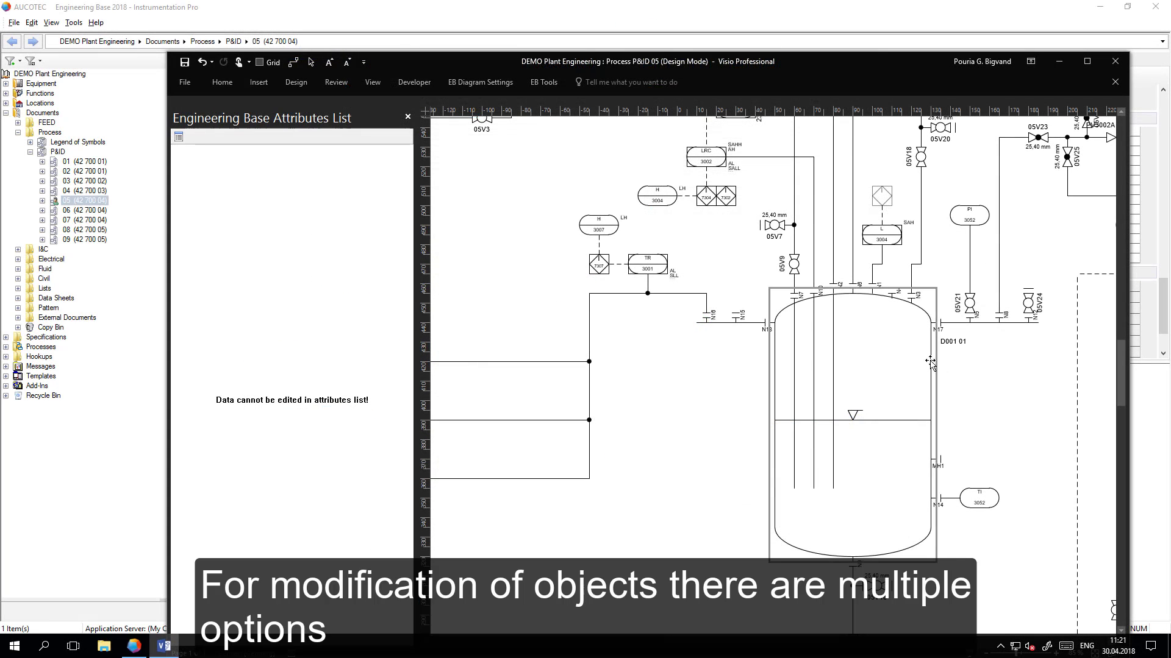
- Navigate from vessel D001 01 to its equipment entry -TK 01 in Engineering Base
{"action": "left_click", "coordinate": [930, 361]}
{"action": "right_click", "coordinate": [931, 363]}
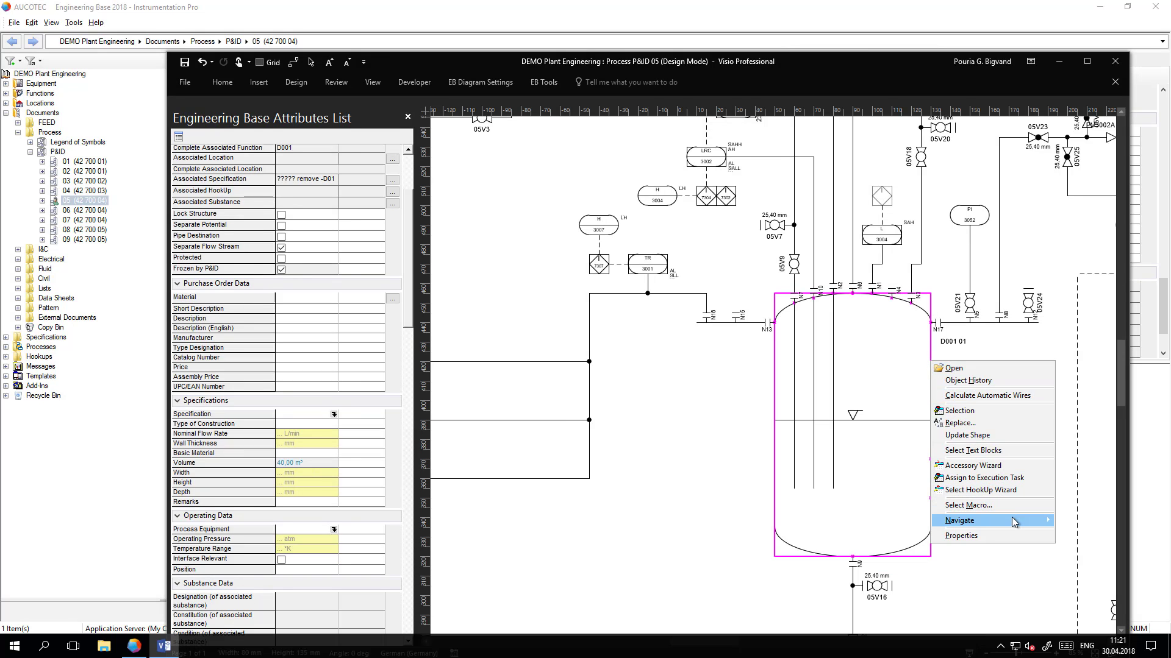
{"action": "mouse_move", "coordinate": [1014, 523]}
{"action": "left_click", "coordinate": [911, 528]}
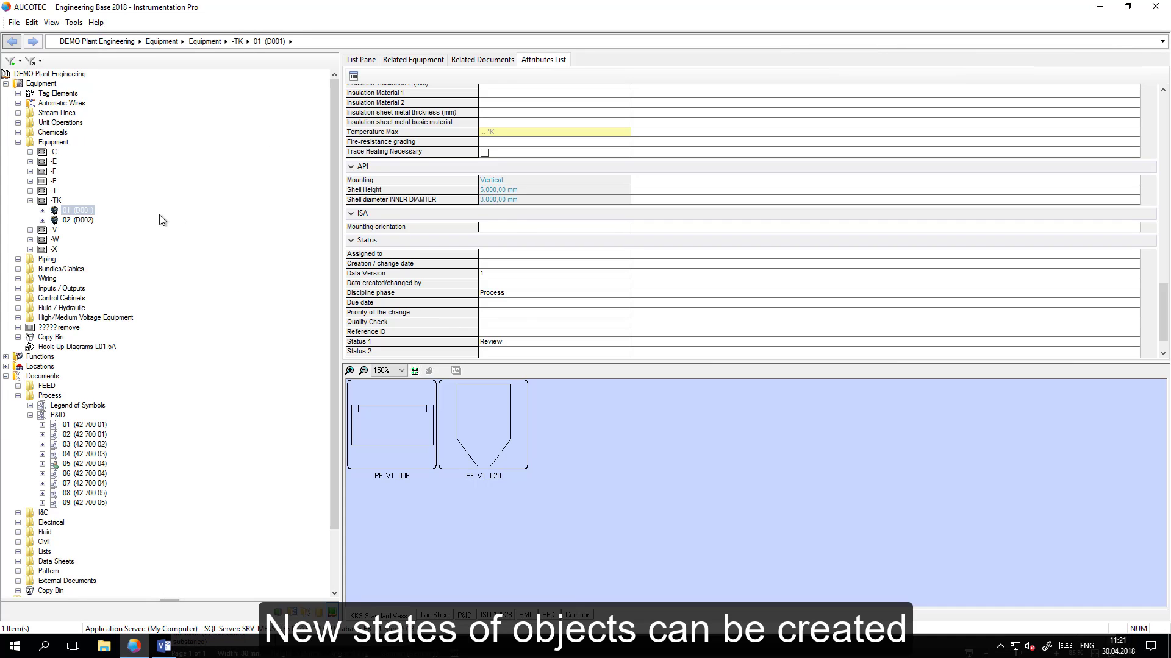
- Create a new operational dataset for tank 01 (D001), reviewing its tabs before confirming
{"action": "left_click", "coordinate": [67, 211]}
{"action": "right_click", "coordinate": [67, 211]}
{"action": "mouse_move", "coordinate": [115, 237]}
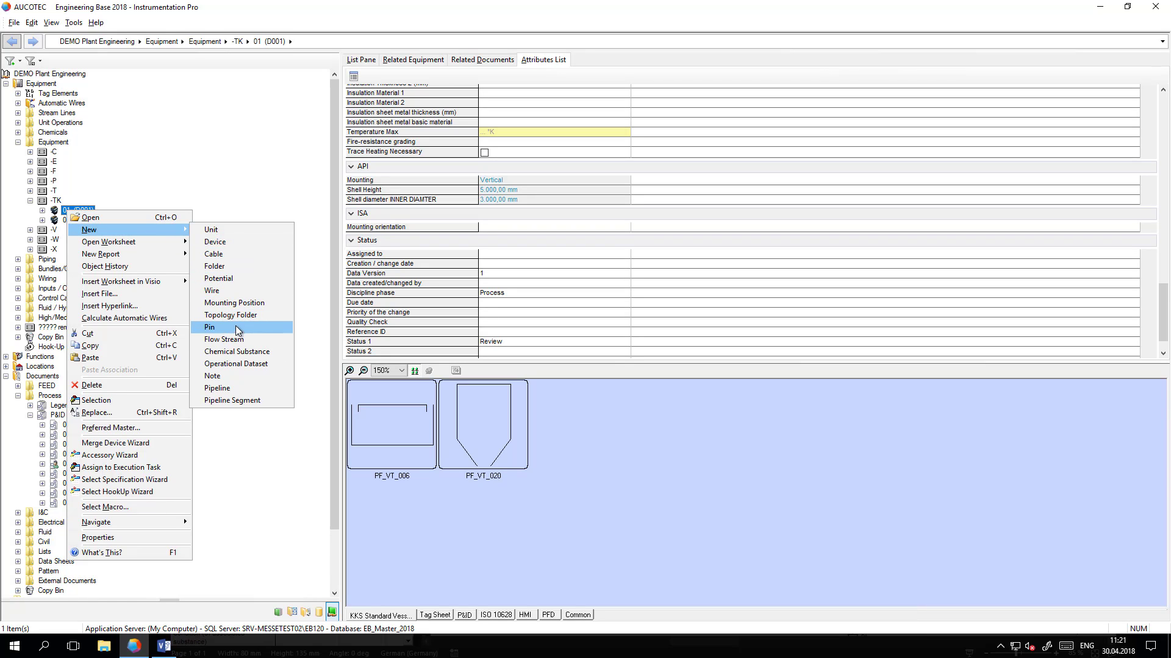
{"action": "left_click", "coordinate": [243, 363]}
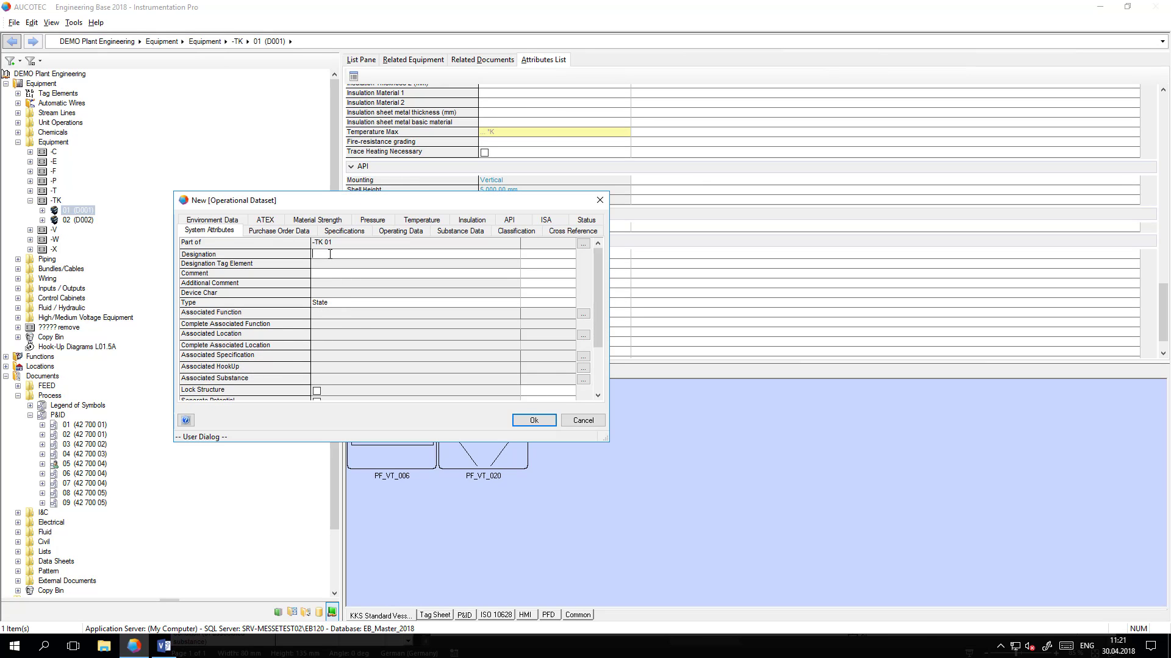
{"action": "left_click", "coordinate": [309, 229]}
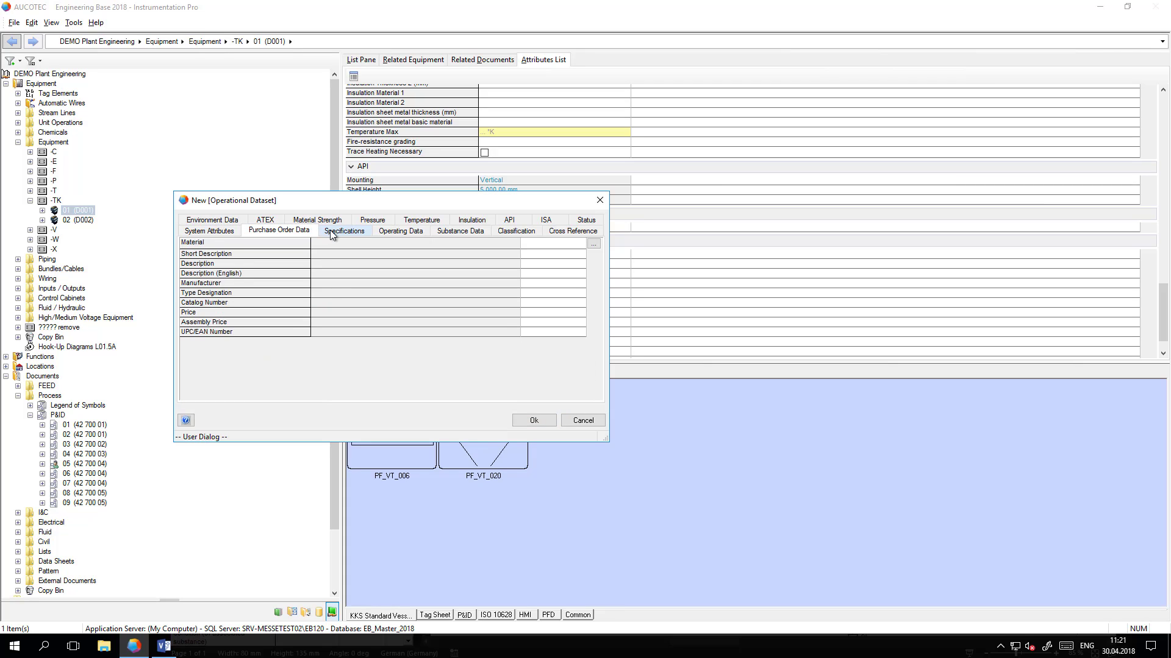
{"action": "left_click", "coordinate": [341, 232]}
{"action": "left_click", "coordinate": [379, 232]}
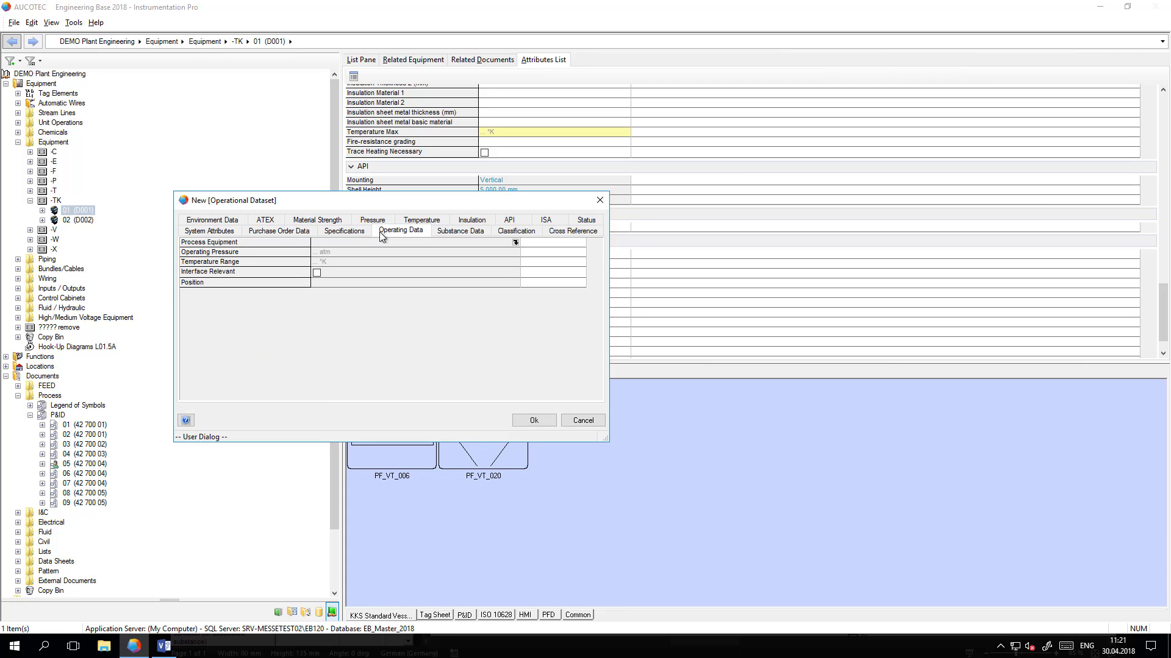
{"action": "left_click", "coordinate": [222, 233]}
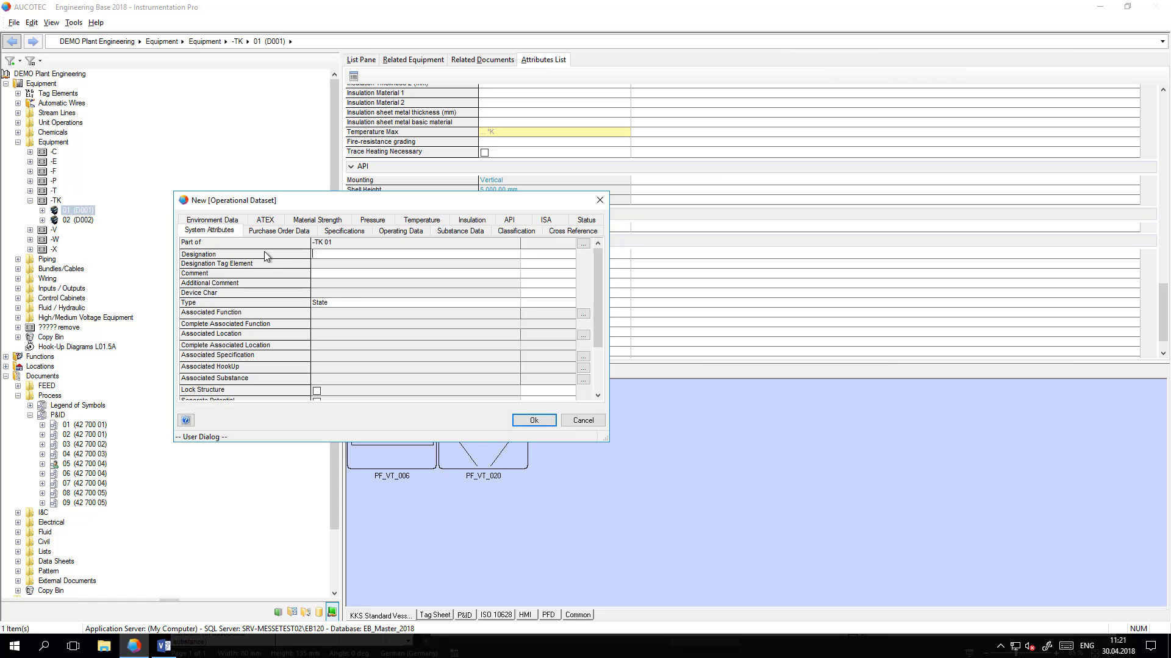
{"action": "left_click", "coordinate": [534, 421]}
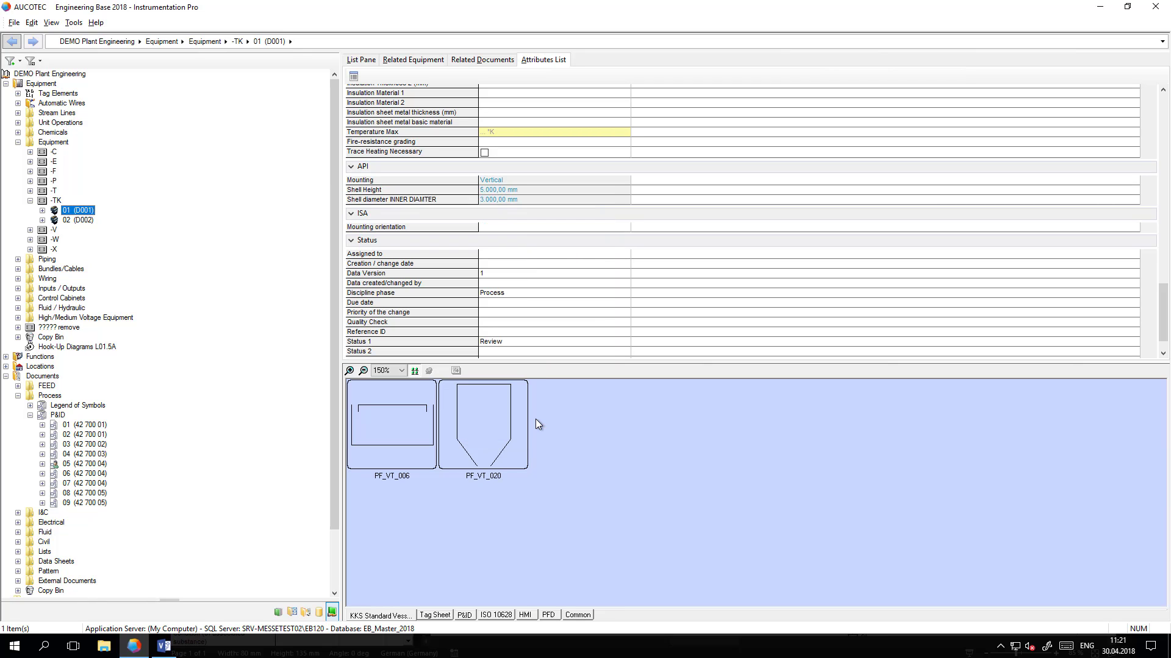
- Enter 7 bar (G) as the tank's alternative design pressure beside the frozen 6,00 bar (G)
{"action": "left_click", "coordinate": [163, 646]}
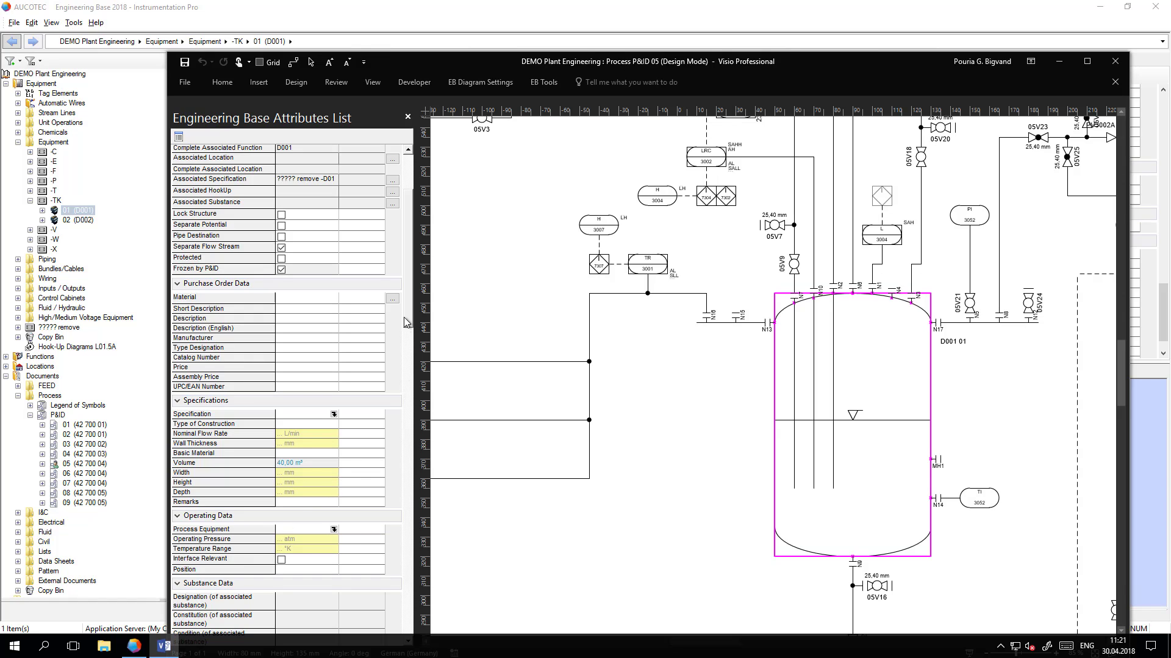
{"action": "left_click_drag", "start_coordinate": [408, 317], "coordinate": [418, 390]}
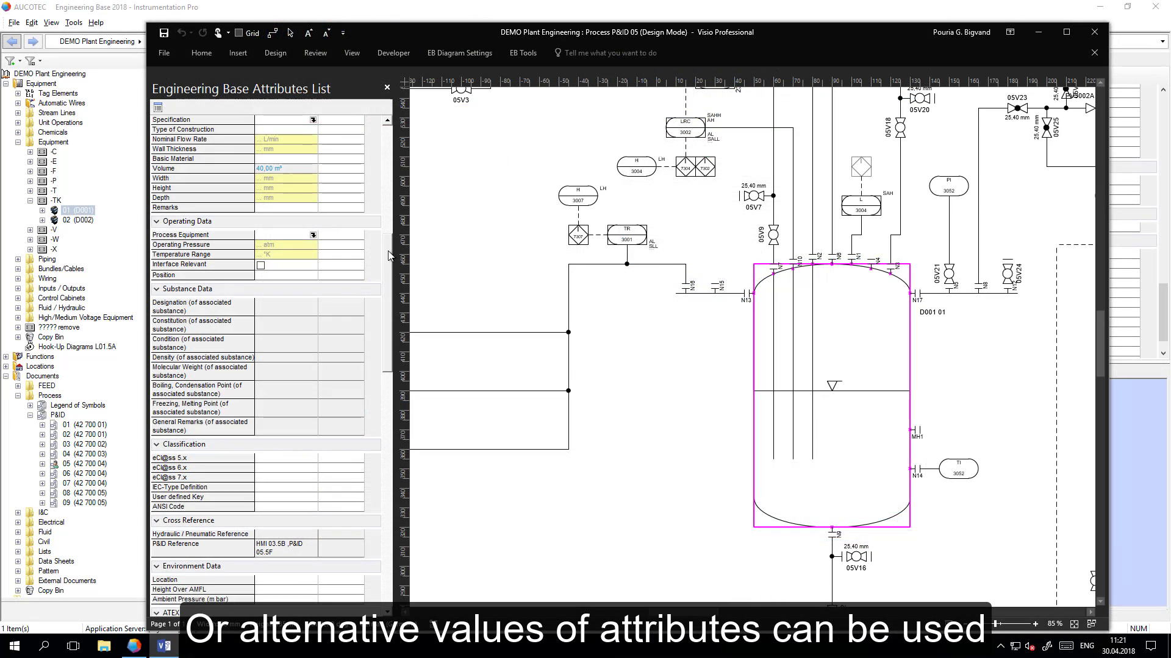
{"action": "left_click_drag", "start_coordinate": [392, 255], "coordinate": [390, 419]}
{"action": "left_click", "coordinate": [348, 363]}
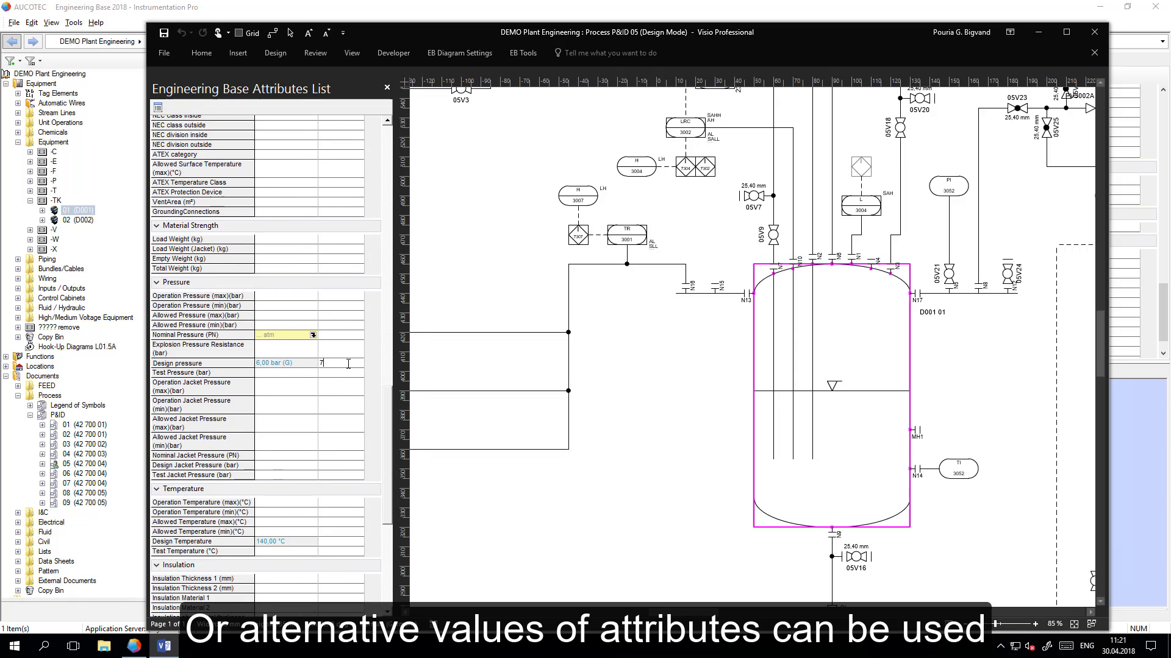
{"action": "type", "text": "7"}
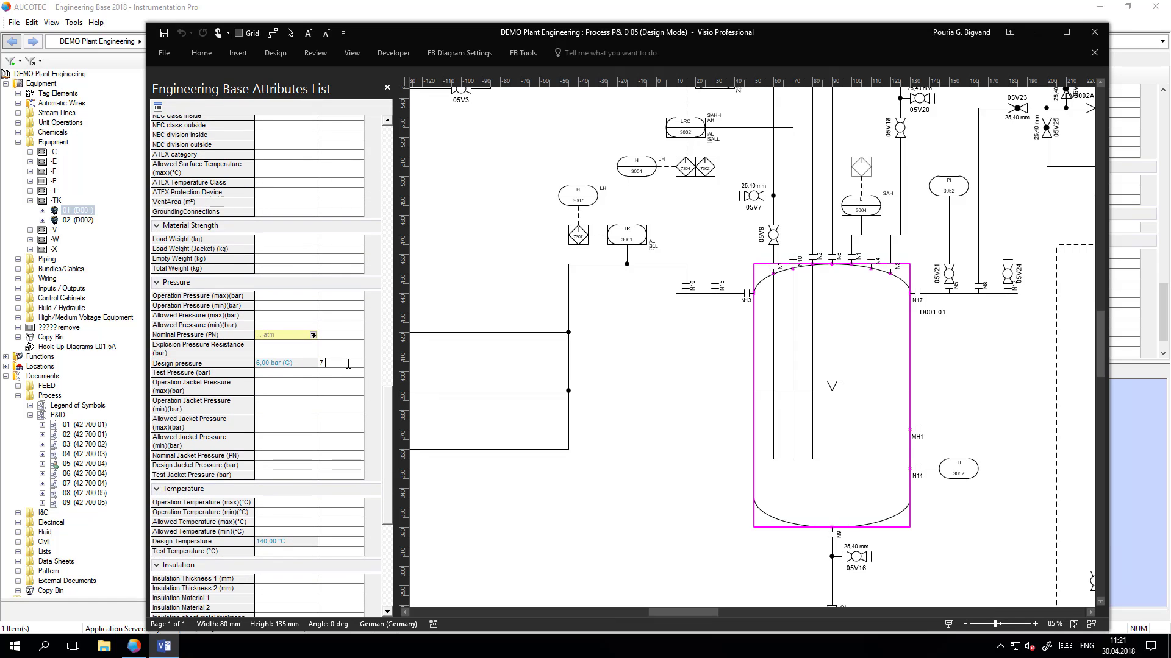
{"action": "type", "text": " bar (G"}
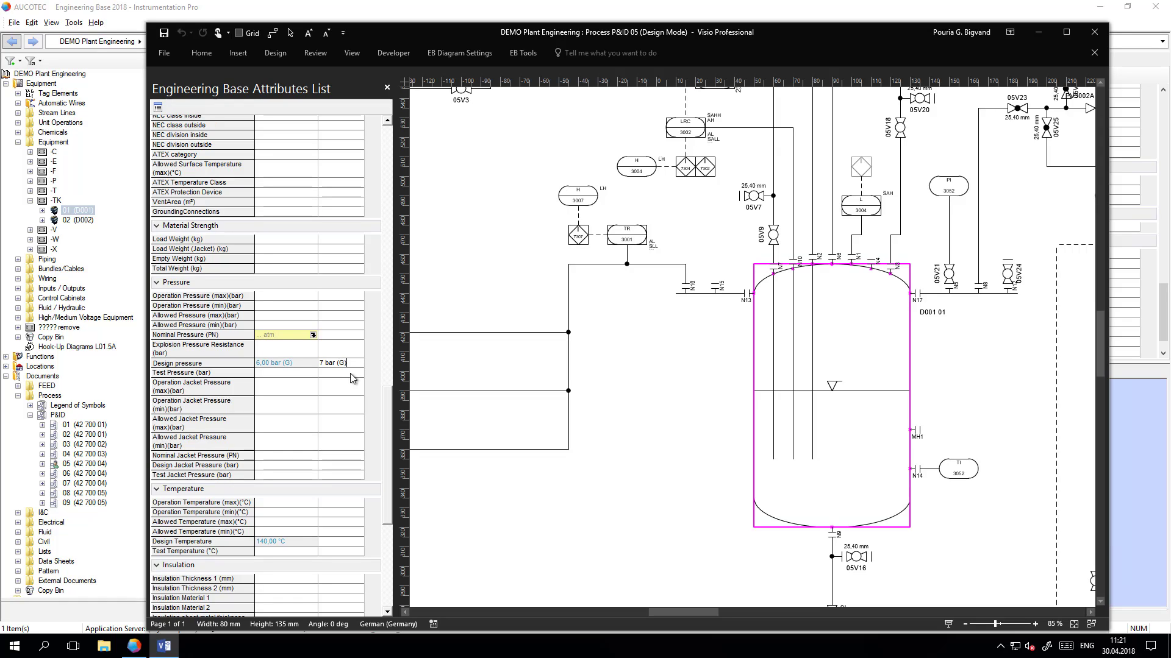
- Set the 7 bar (G) value's status indicator to Alternative, then select valve 05V7
{"action": "triple_click", "coordinate": [353, 362]}
{"action": "right_click", "coordinate": [353, 364]}
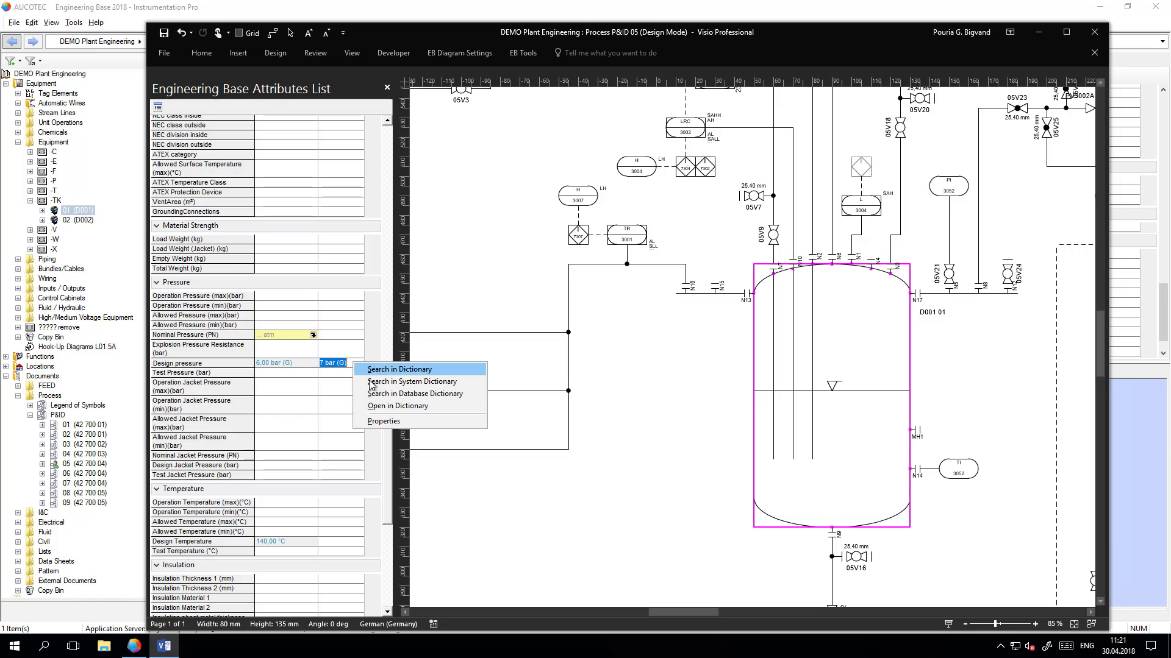
{"action": "left_click", "coordinate": [384, 421]}
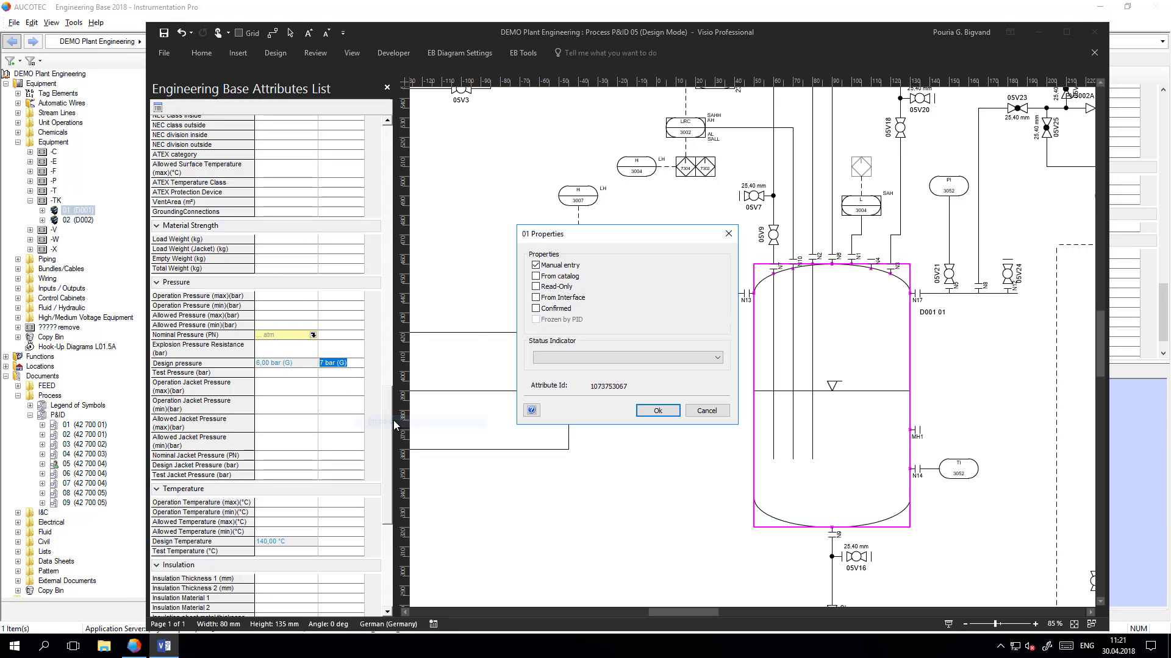
{"action": "left_click", "coordinate": [584, 358]}
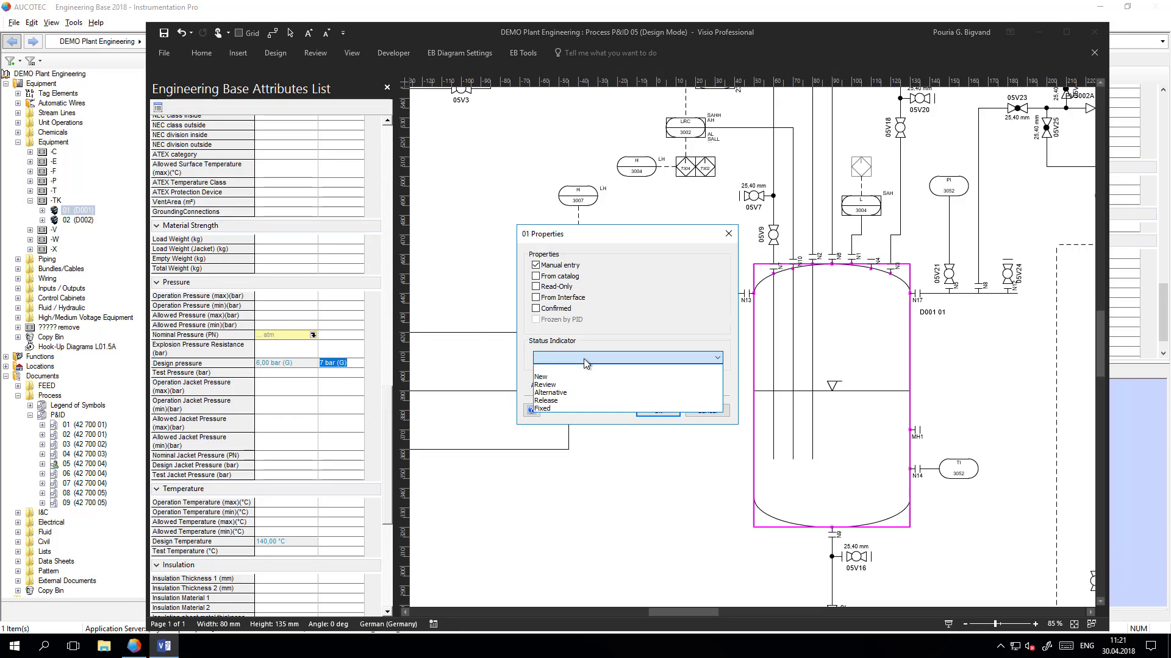
{"action": "left_click", "coordinate": [577, 394]}
{"action": "left_click", "coordinate": [656, 411]}
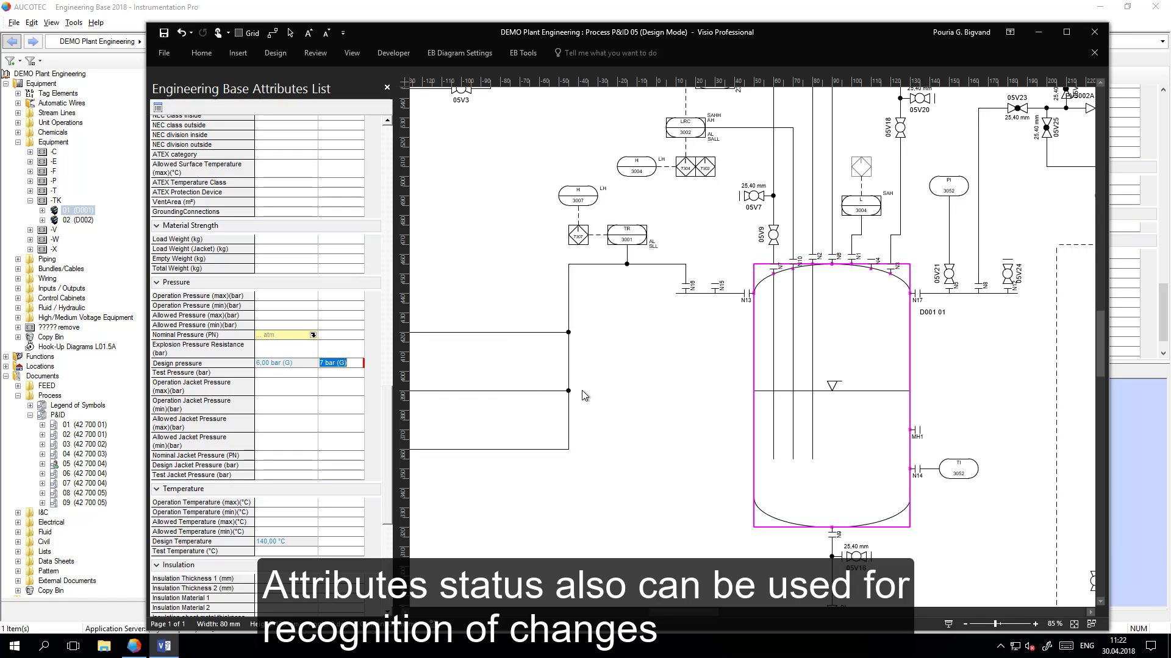
{"action": "scroll", "coordinate": [389, 404], "scroll_direction": "down", "scroll_amount": 10}
{"action": "left_click", "coordinate": [754, 196]}
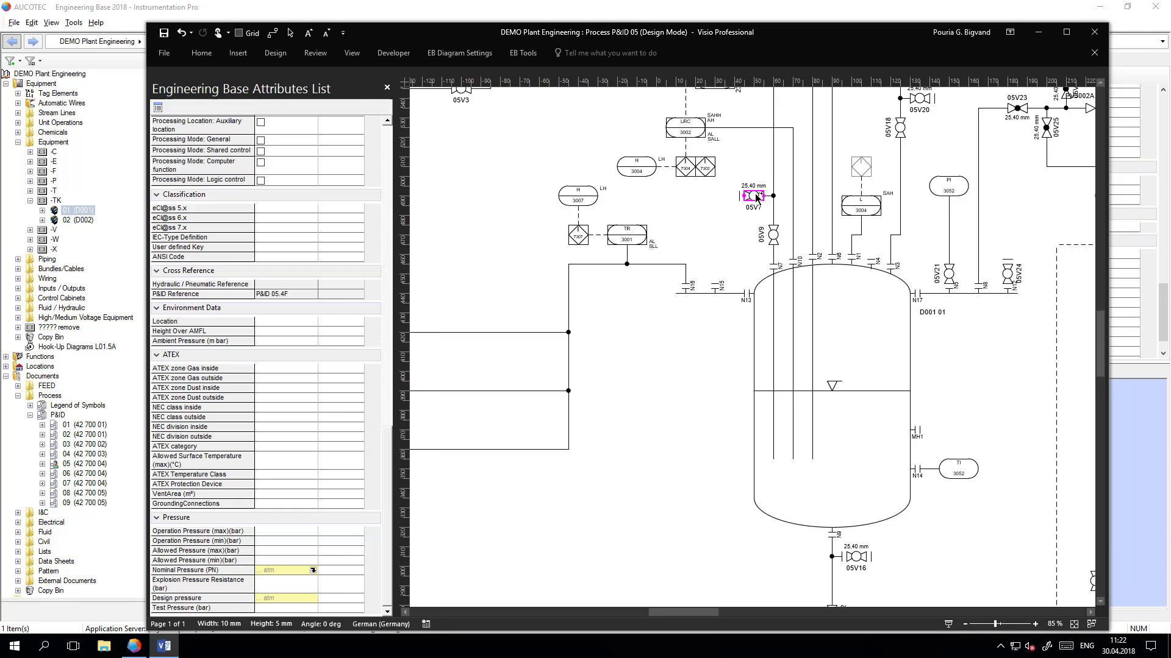
- Duplicate valve 05V7 and set frozen-content highlighting to 80% transparency
{"action": "key", "text": "ctrl+c"}
{"action": "key", "text": "ctrl+v"}
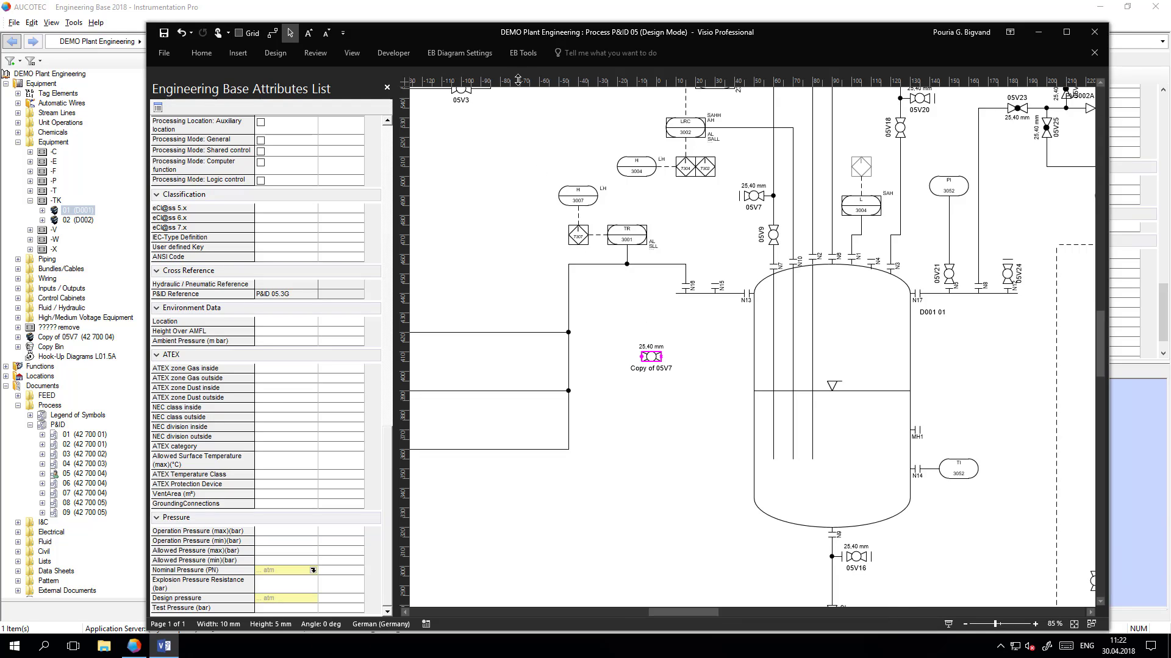
{"action": "left_click", "coordinate": [516, 53]}
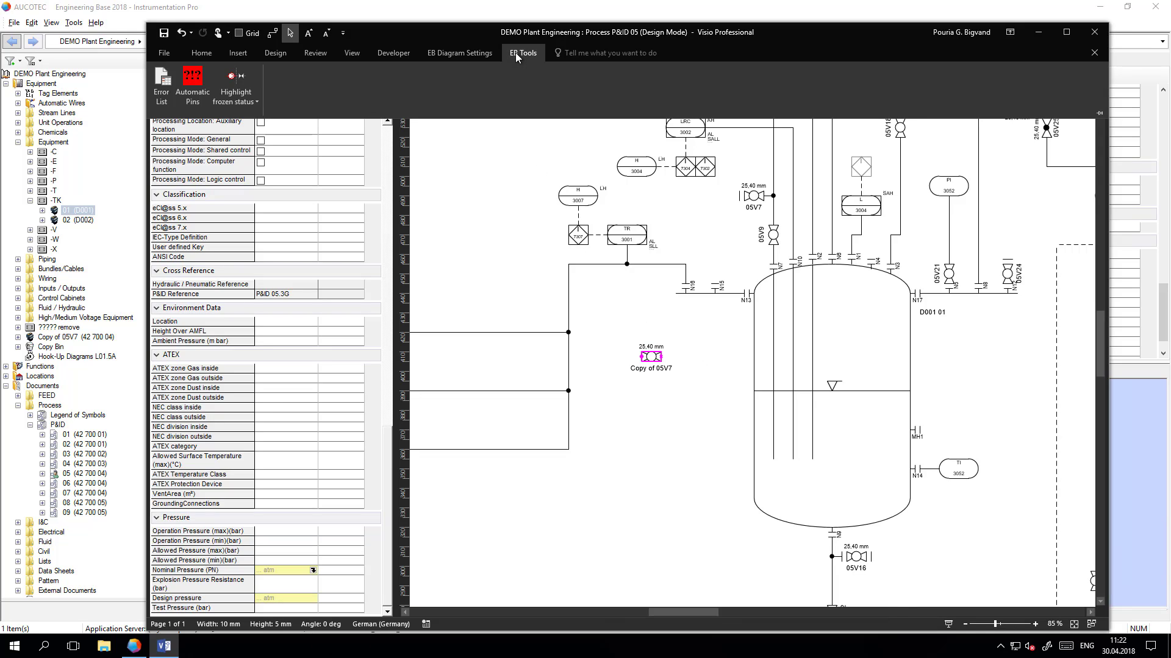
{"action": "left_click", "coordinate": [250, 102]}
{"action": "left_click", "coordinate": [251, 145]}
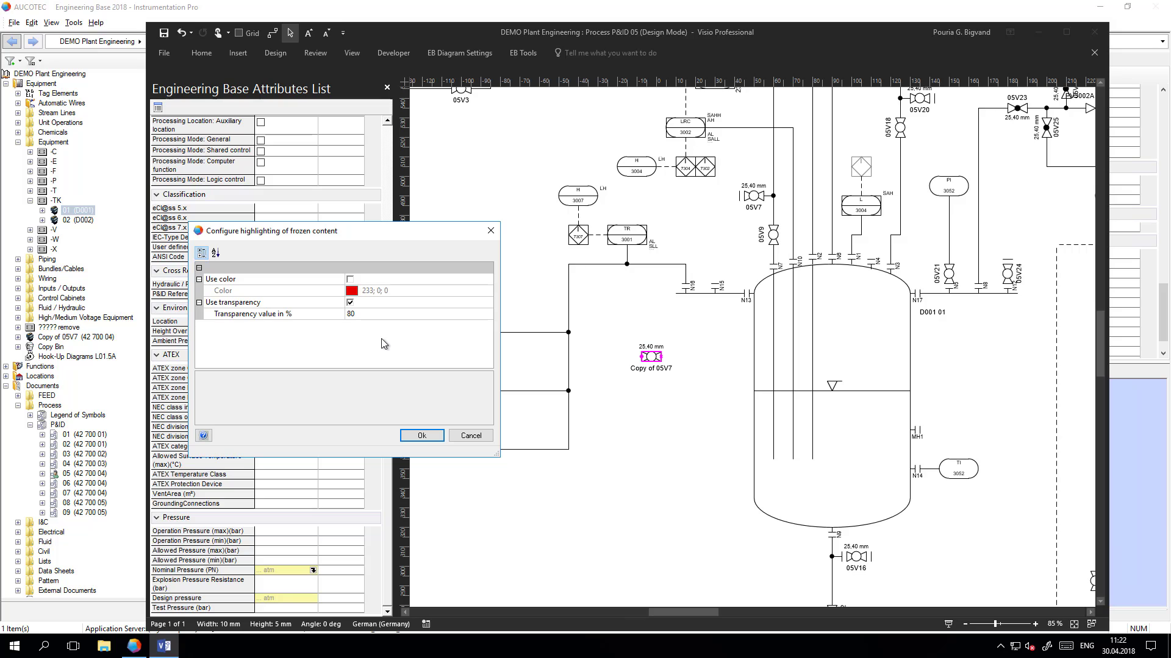
{"action": "left_click", "coordinate": [421, 436]}
- Turn Highlight frozen status on to grey out frozen parts, then off again
{"action": "left_click", "coordinate": [522, 53]}
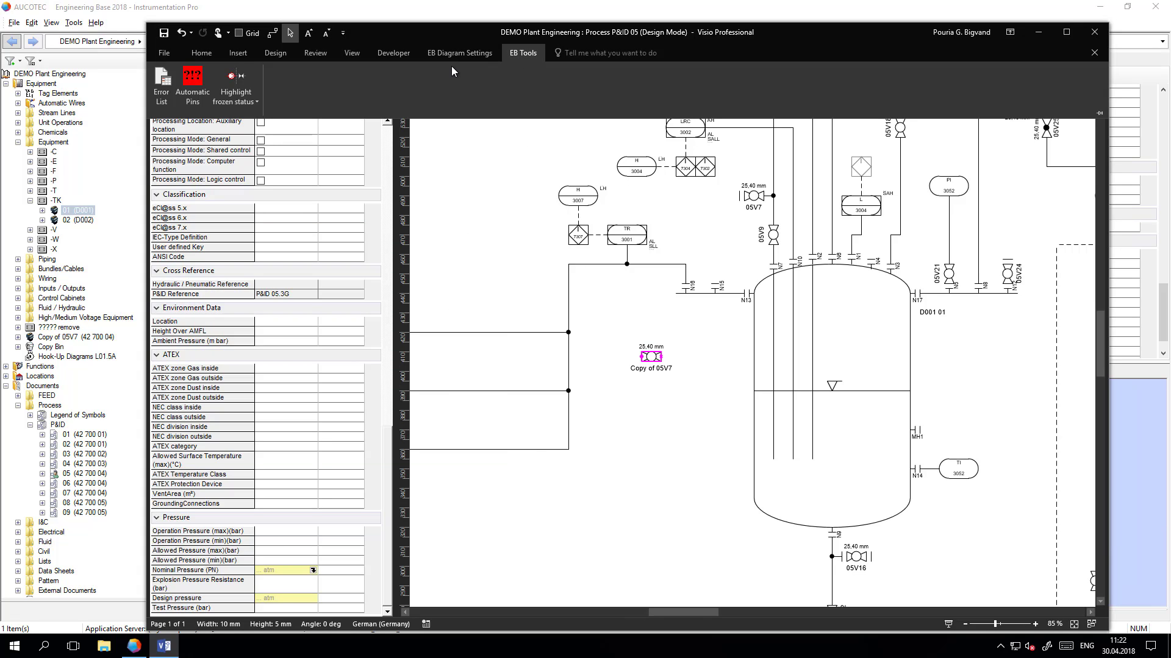
{"action": "left_click", "coordinate": [254, 82]}
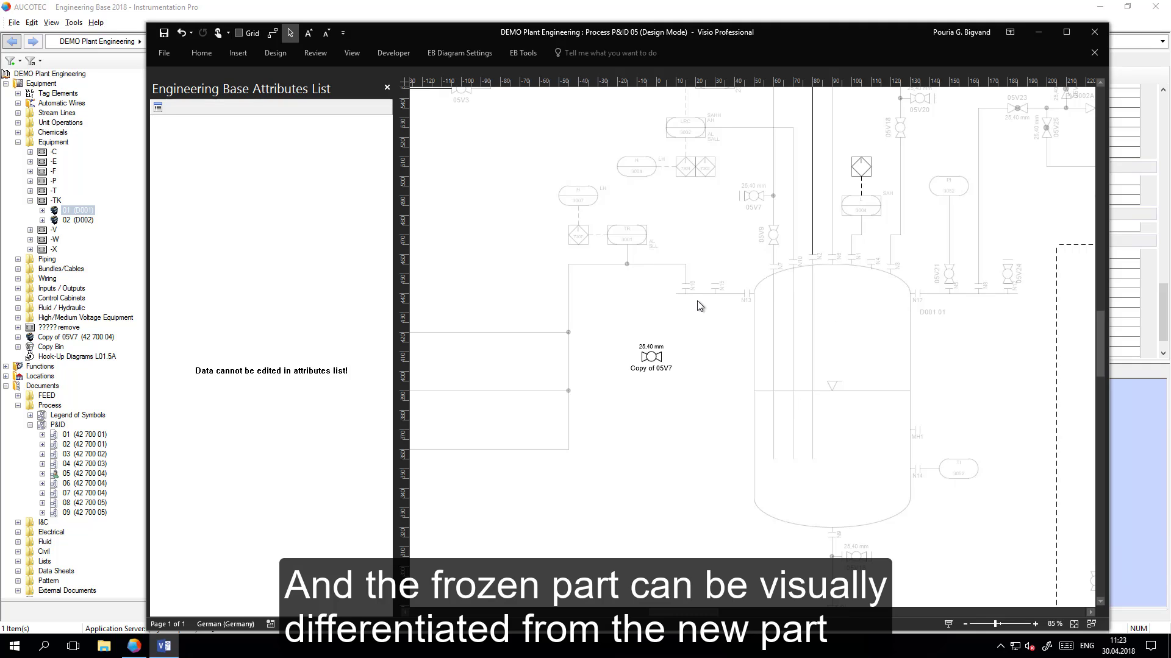
{"action": "left_click", "coordinate": [516, 55]}
{"action": "left_click", "coordinate": [237, 86]}
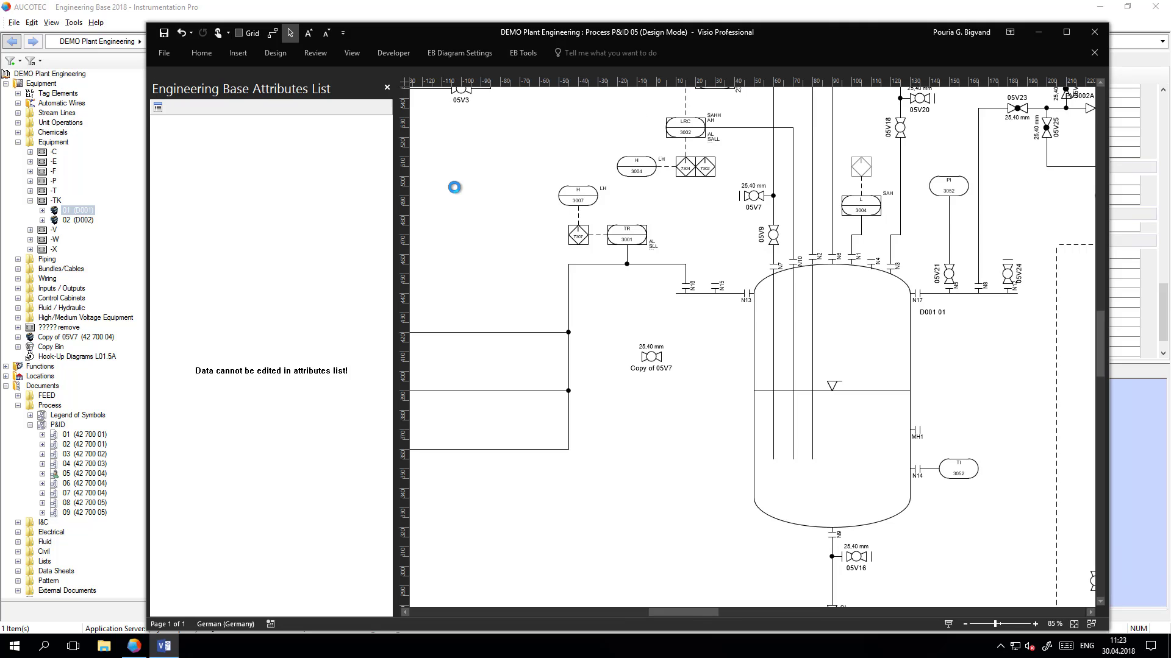
- Save and close the Visio drawing, then unfreeze P&ID sheet 05 with the P&ID Freeze tool
{"action": "left_click", "coordinate": [1092, 32]}
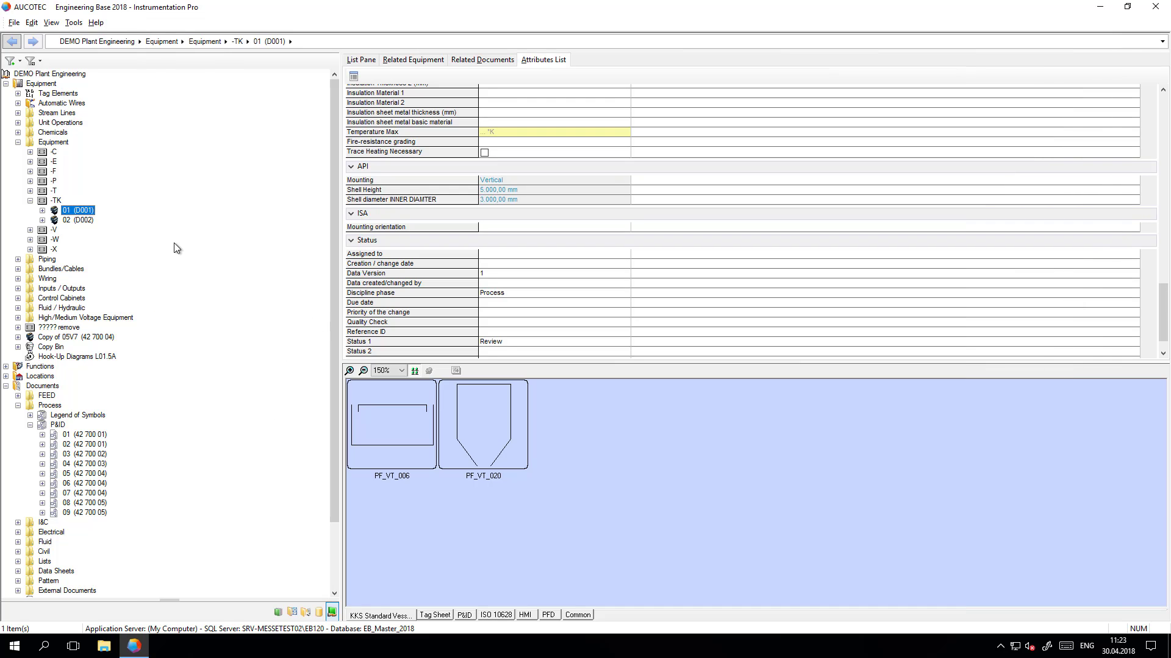
{"action": "left_click", "coordinate": [5, 84]}
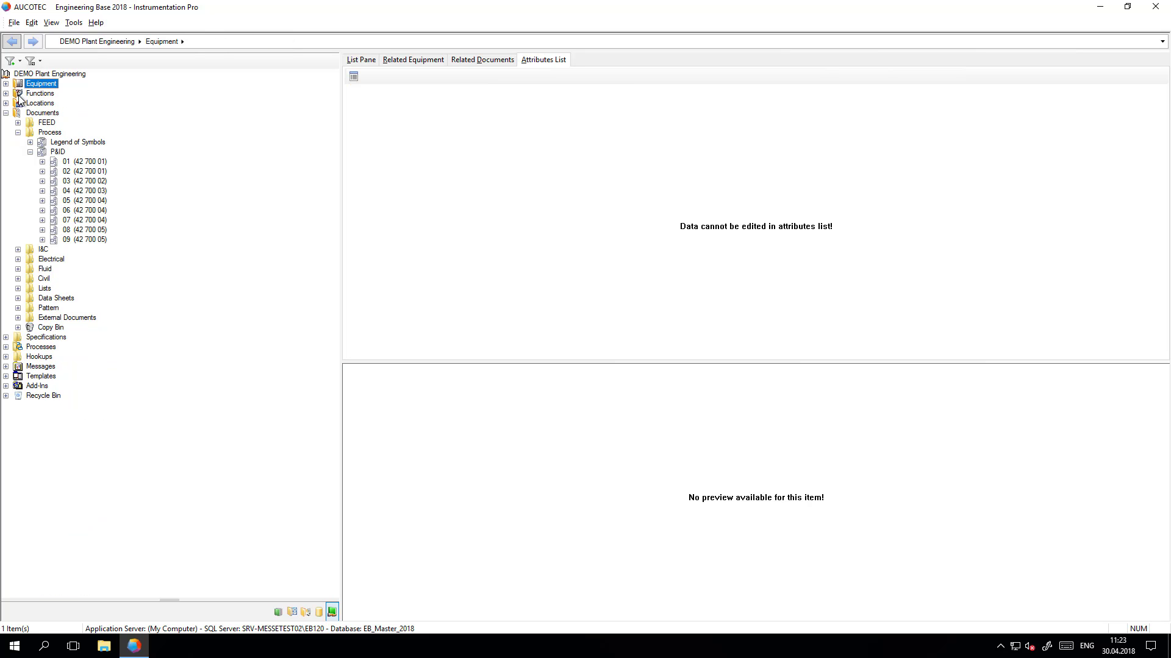
{"action": "left_click", "coordinate": [82, 200]}
{"action": "right_click", "coordinate": [84, 201]}
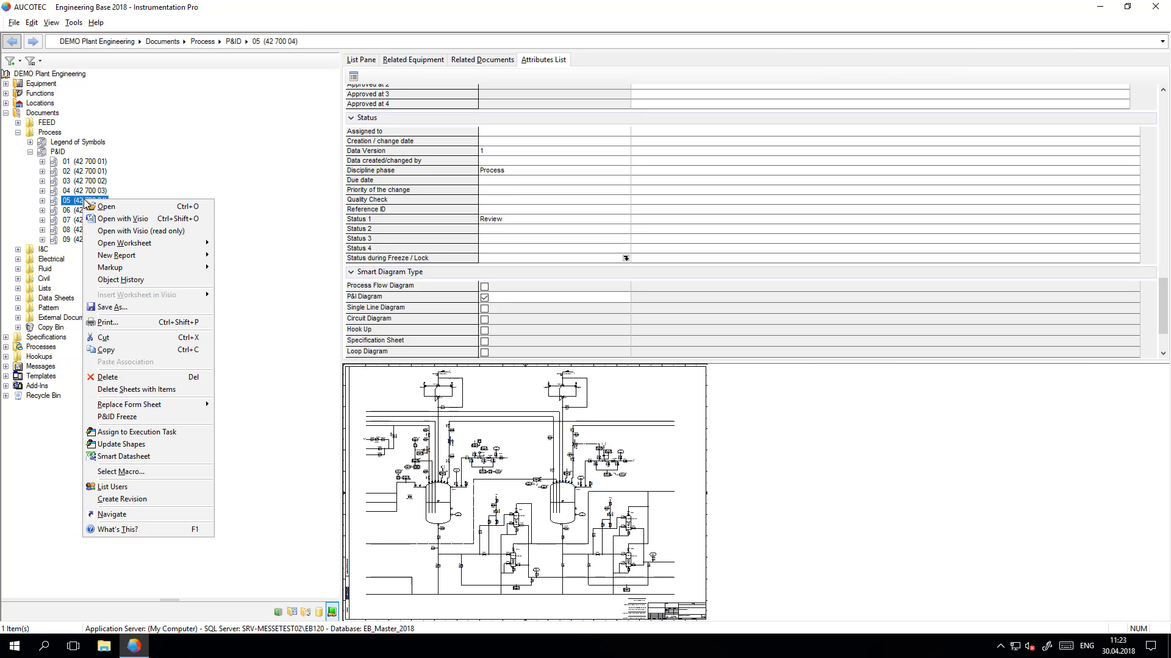
{"action": "left_click", "coordinate": [137, 418]}
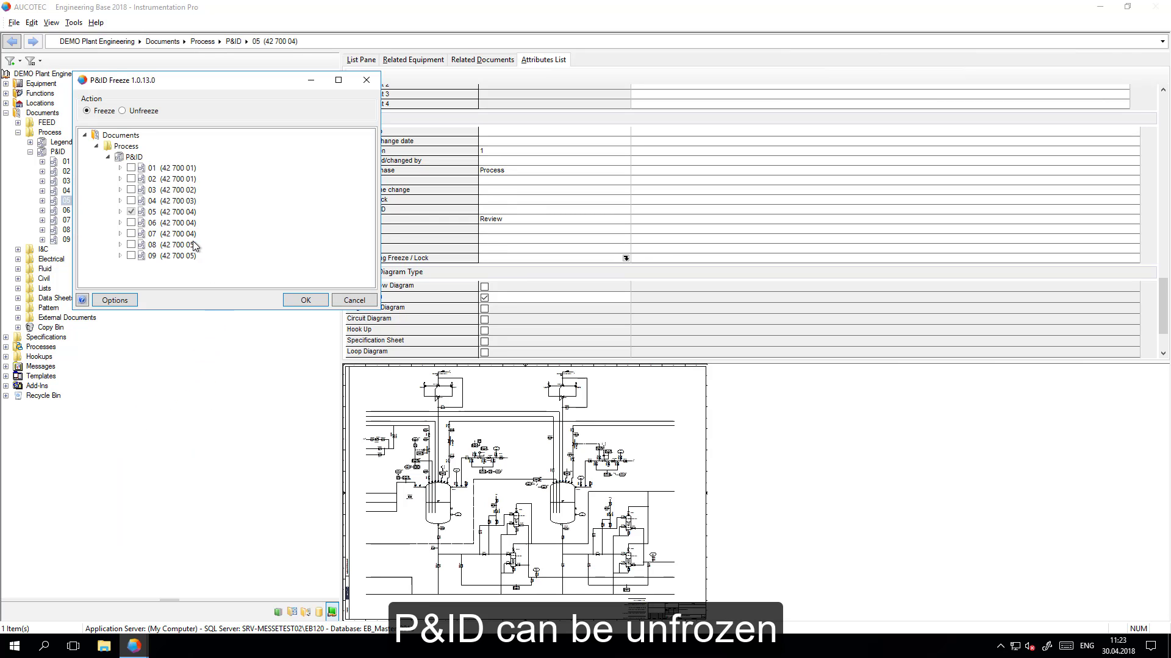
{"action": "left_click", "coordinate": [124, 113]}
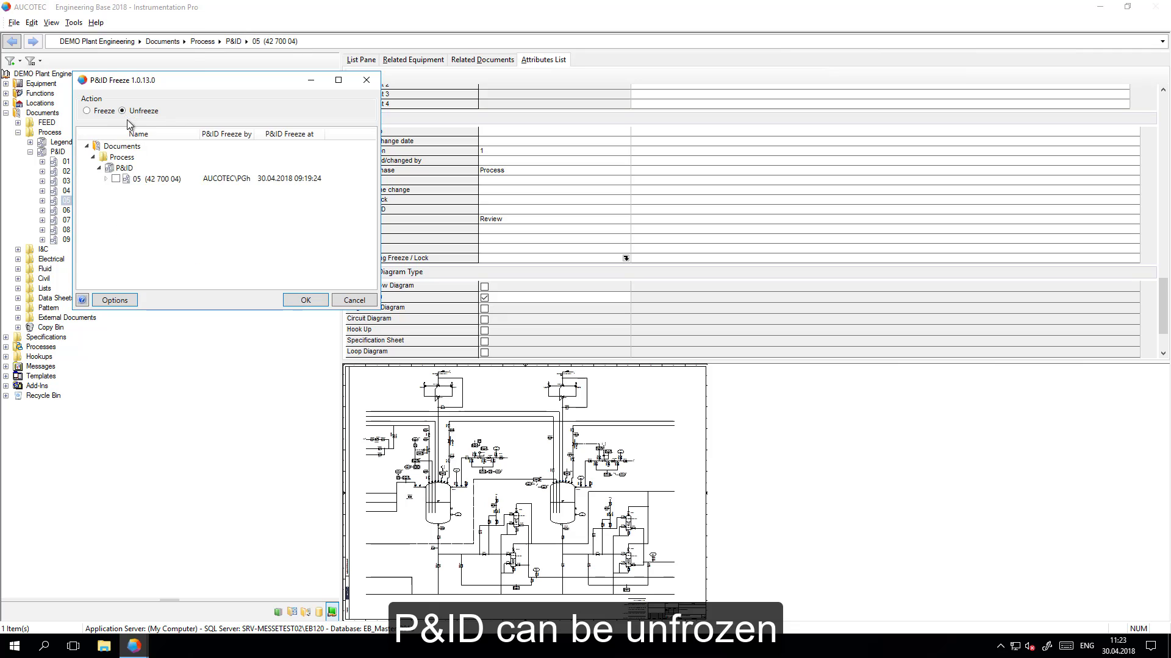
{"action": "left_click", "coordinate": [116, 180]}
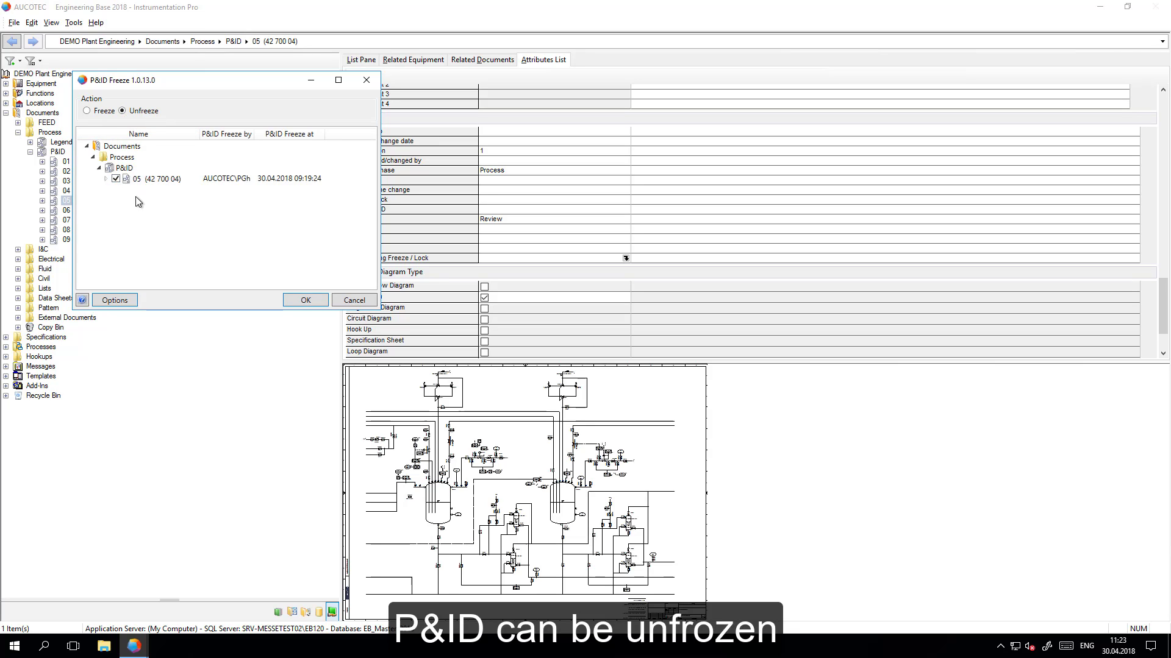
{"action": "left_click", "coordinate": [307, 301]}
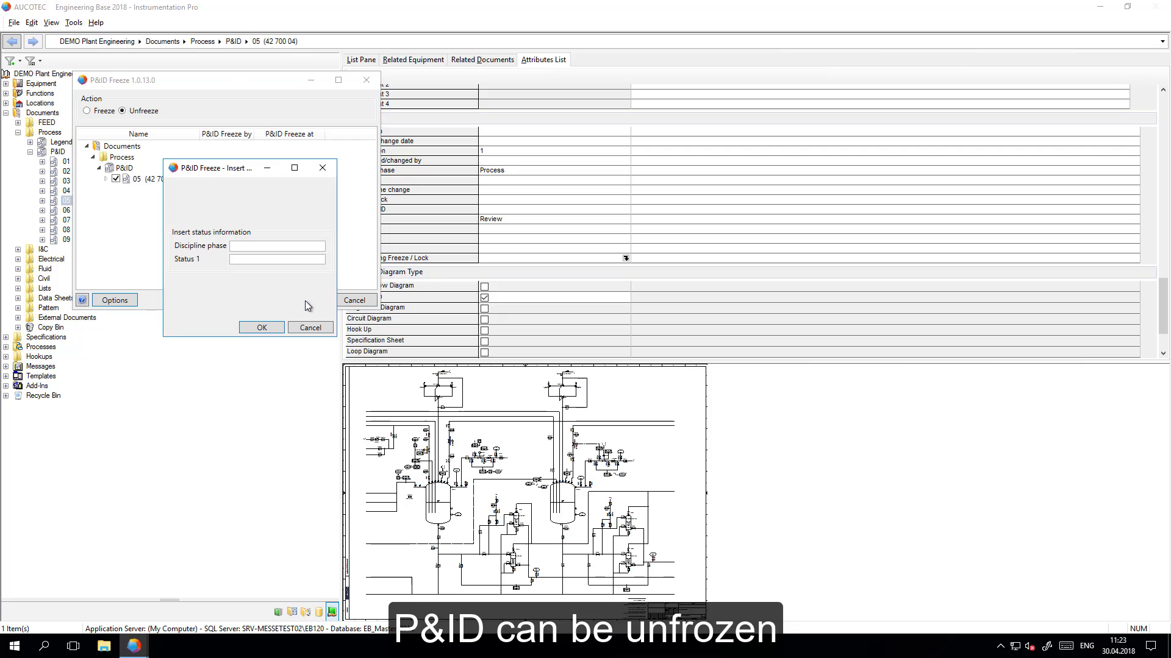
- Record discipline phase Process and Status 1 'Review Passed' for the unfreeze
{"action": "left_click", "coordinate": [245, 246]}
{"action": "left_click", "coordinate": [248, 257]}
{"action": "type", "text": "Review Passed"}
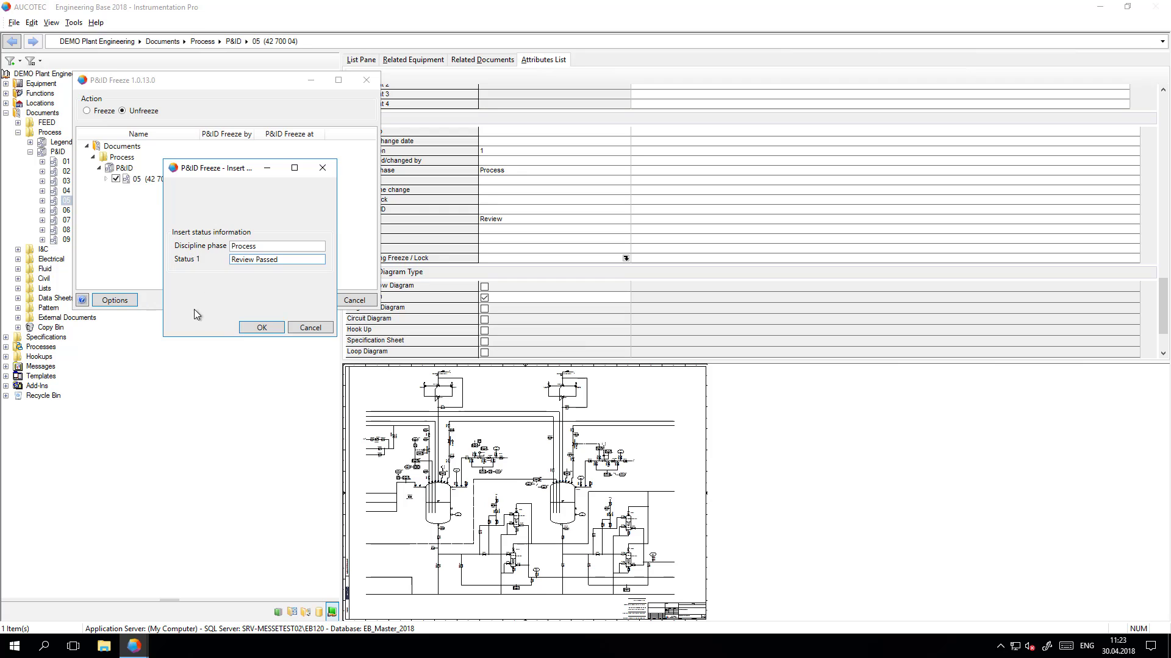
{"action": "left_click", "coordinate": [262, 328]}
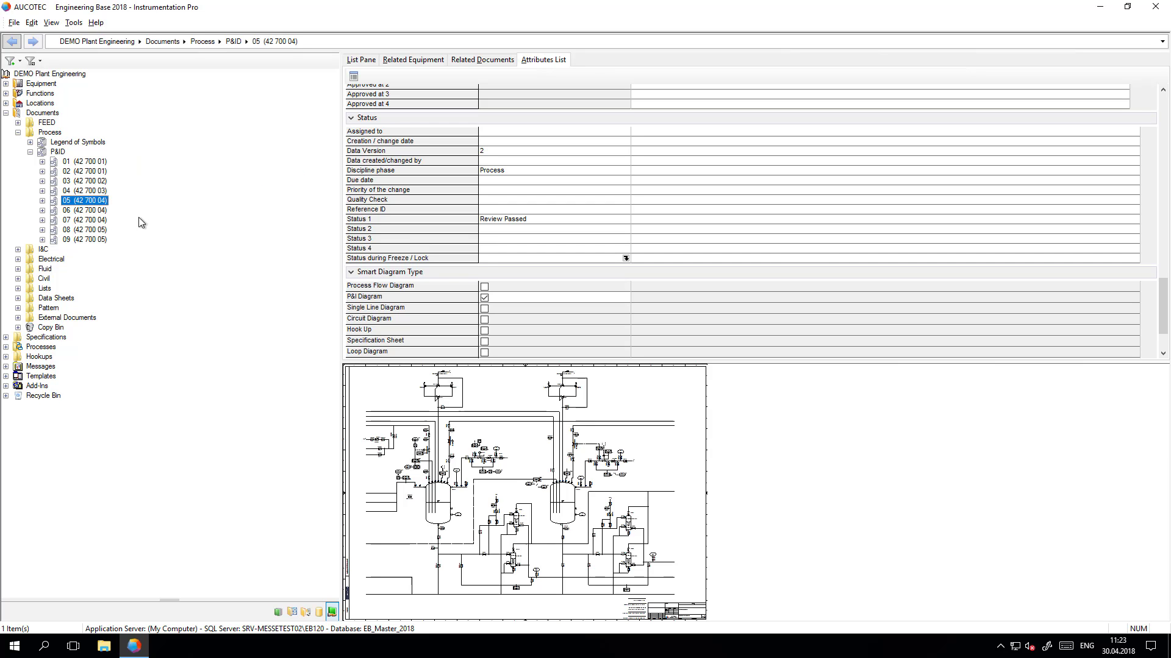
- Open sheet 05 in Visio and show the vessel's Attributes List in the EB Diagram Settings
{"action": "right_click", "coordinate": [96, 203]}
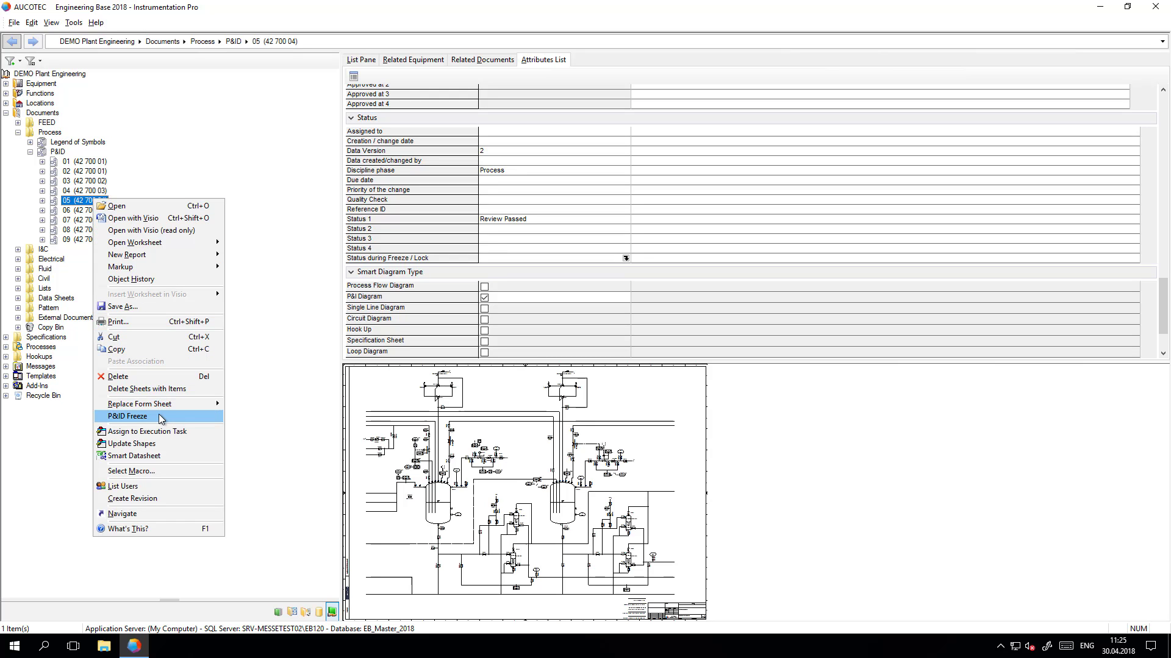
{"action": "left_click", "coordinate": [151, 220]}
{"action": "right_click", "coordinate": [785, 348]}
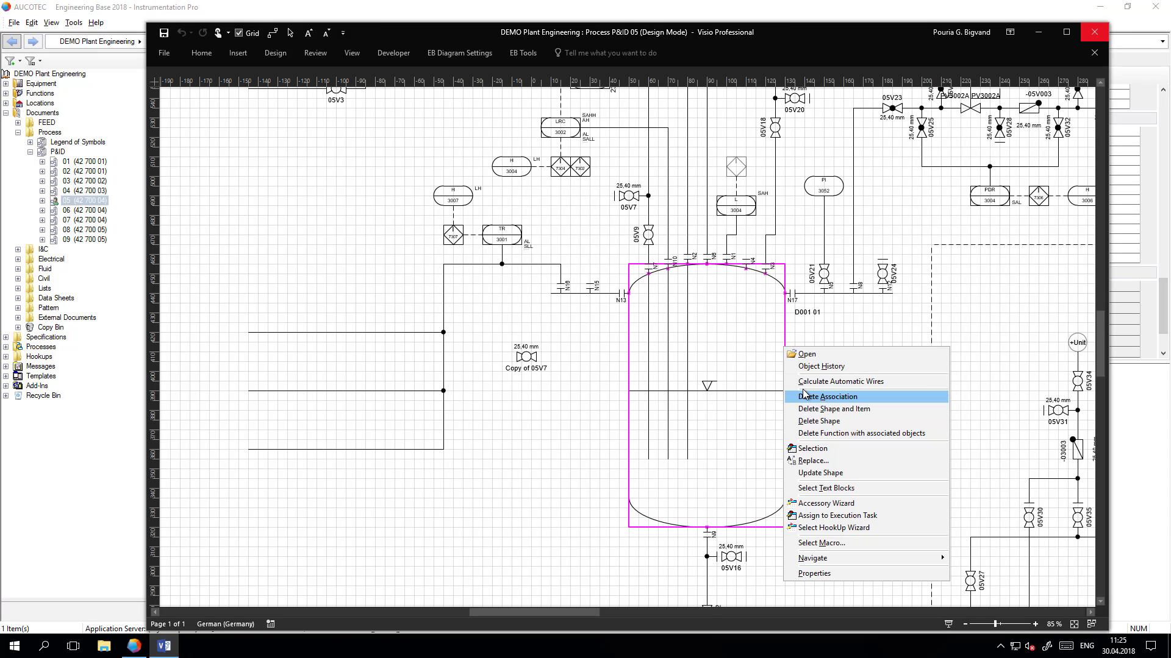
{"action": "left_click", "coordinate": [481, 54]}
{"action": "left_click", "coordinate": [482, 55]}
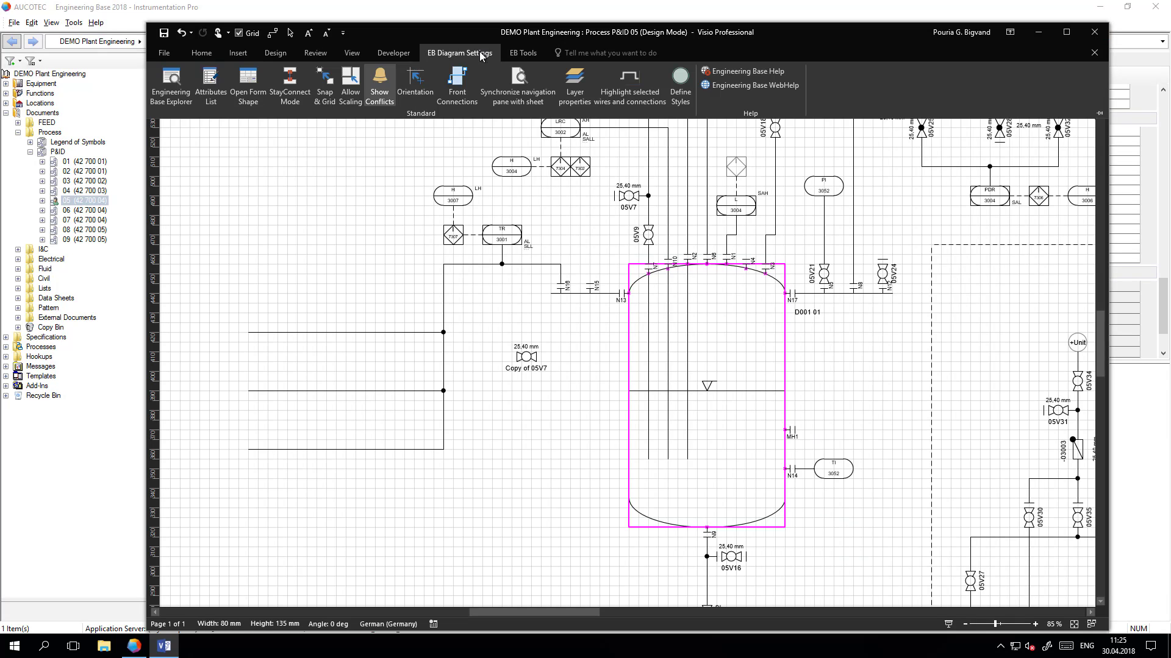
{"action": "left_click", "coordinate": [210, 86]}
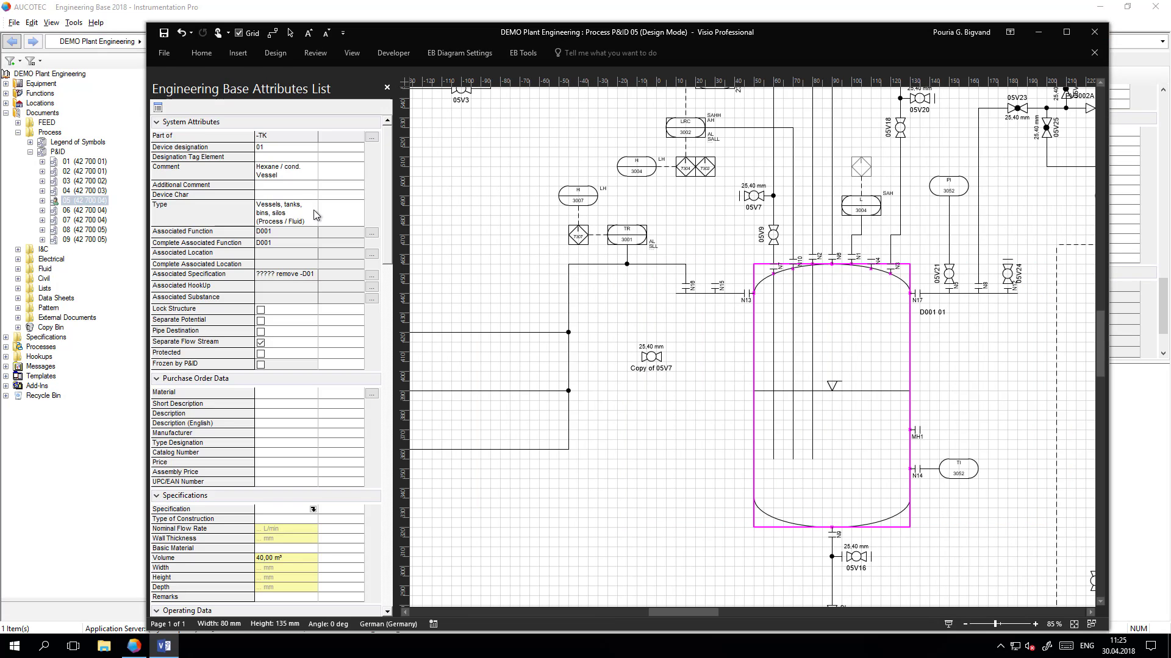
{"action": "scroll", "coordinate": [388, 269], "scroll_direction": "down", "scroll_amount": 3}
{"action": "left_click_drag", "start_coordinate": [388, 270], "coordinate": [391, 497]}
- Change the vessel's Design pressure from 6,00 to 7 bar (G)
{"action": "left_click", "coordinate": [294, 354]}
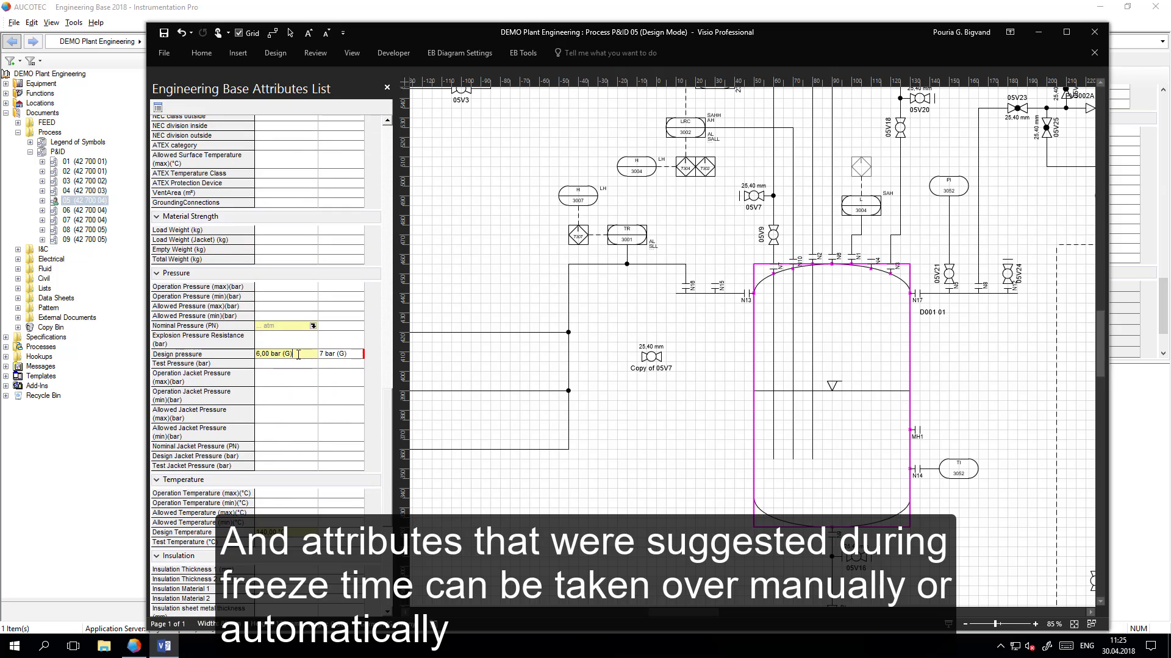
{"action": "left_click_drag", "start_coordinate": [294, 355], "coordinate": [249, 352]}
{"action": "type", "text": "7"}
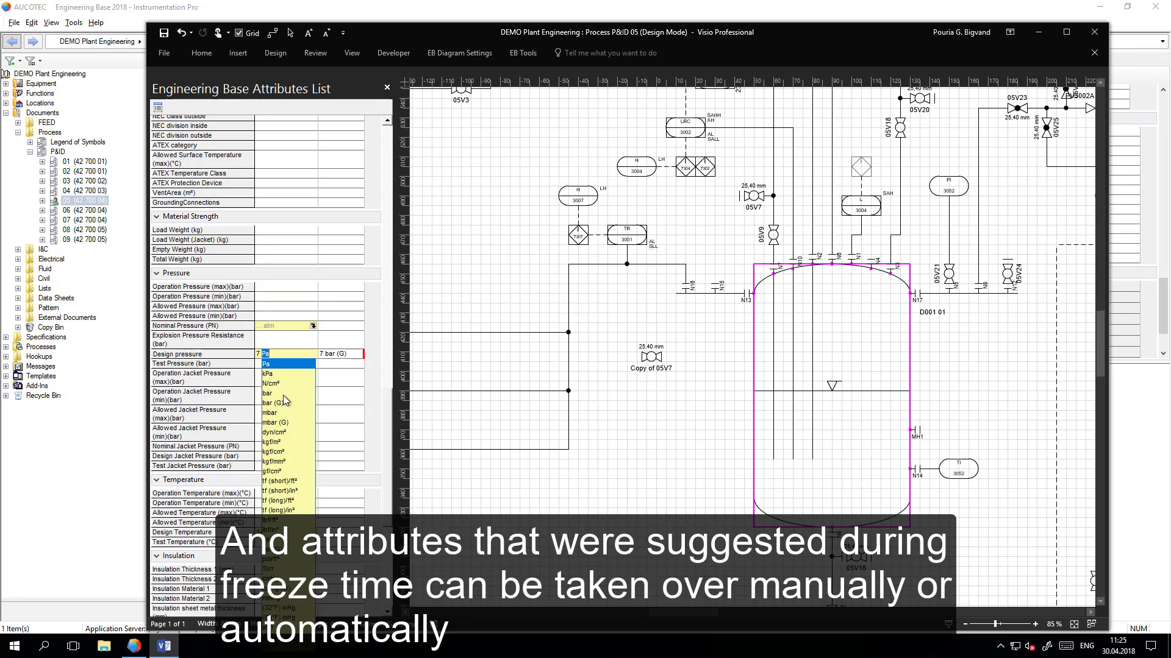
{"action": "left_click", "coordinate": [285, 405]}
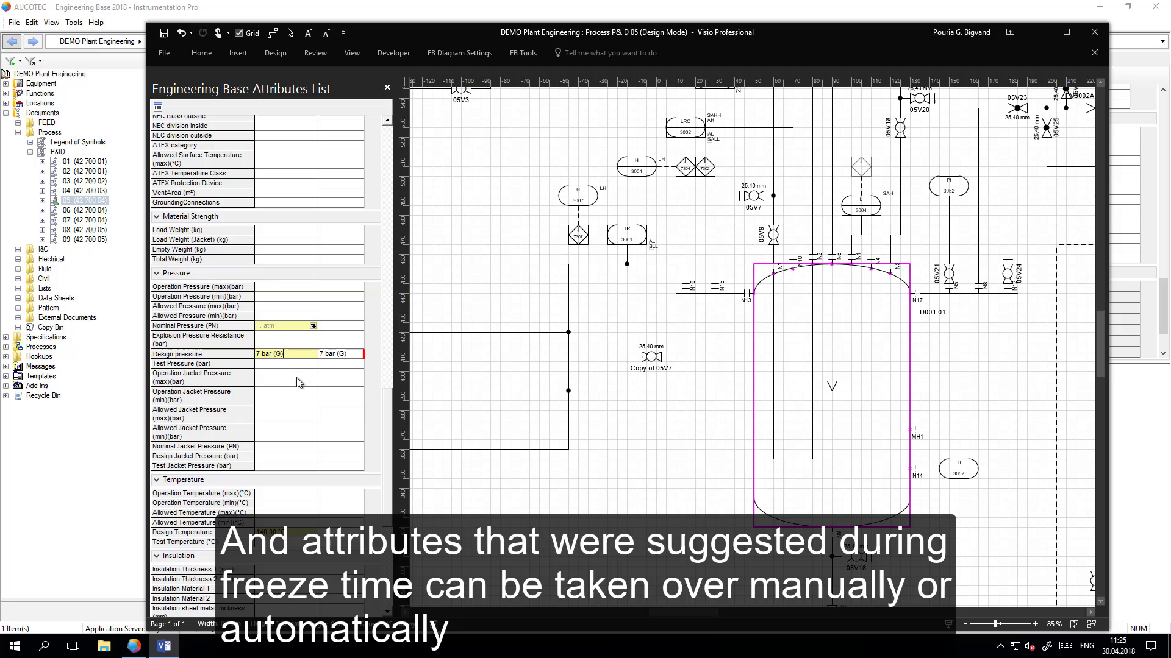
- Set the 7 bar (G) suggested value's status indicator to Release
{"action": "right_click", "coordinate": [352, 359]}
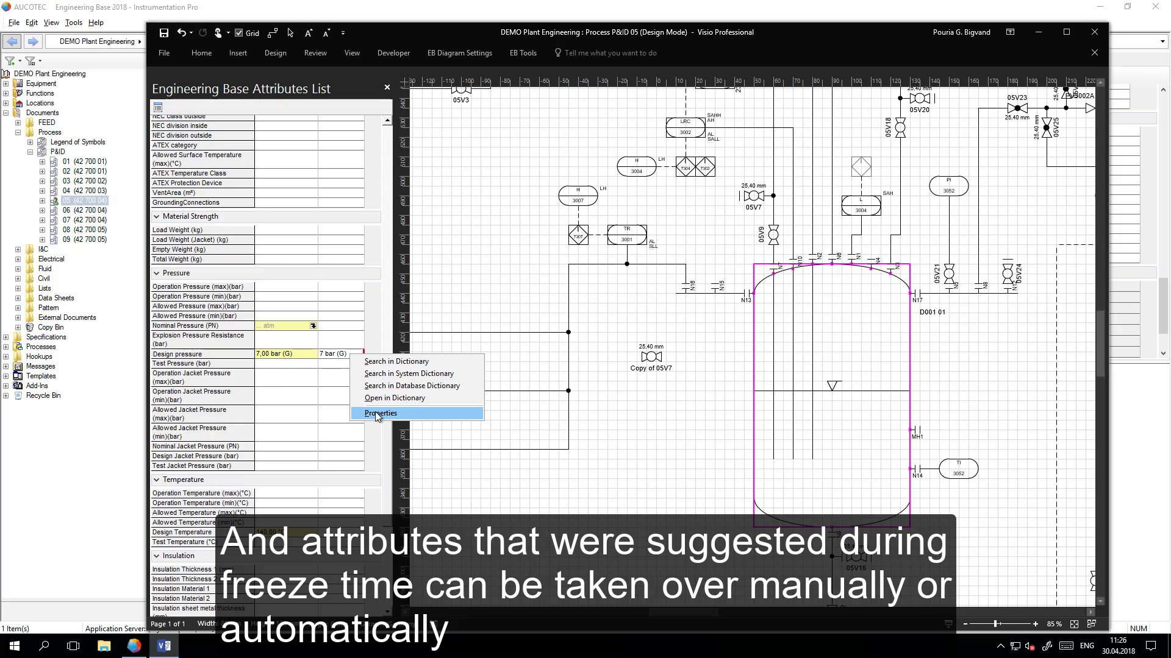
{"action": "left_click", "coordinate": [377, 414]}
{"action": "left_click", "coordinate": [584, 358]}
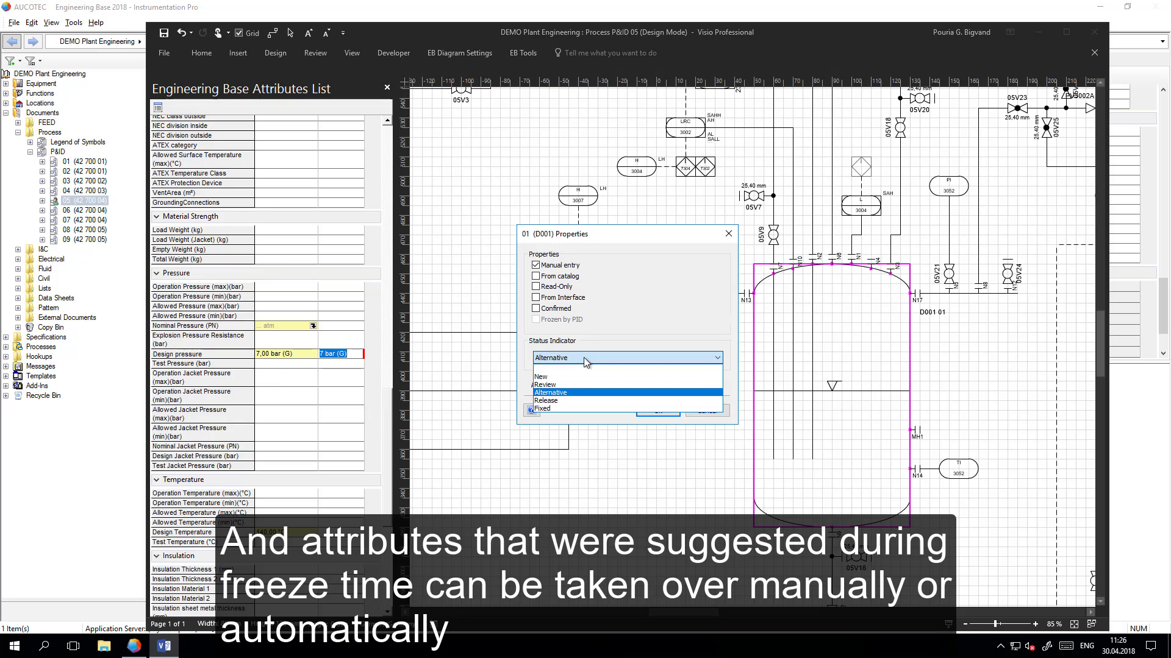
{"action": "left_click", "coordinate": [583, 401]}
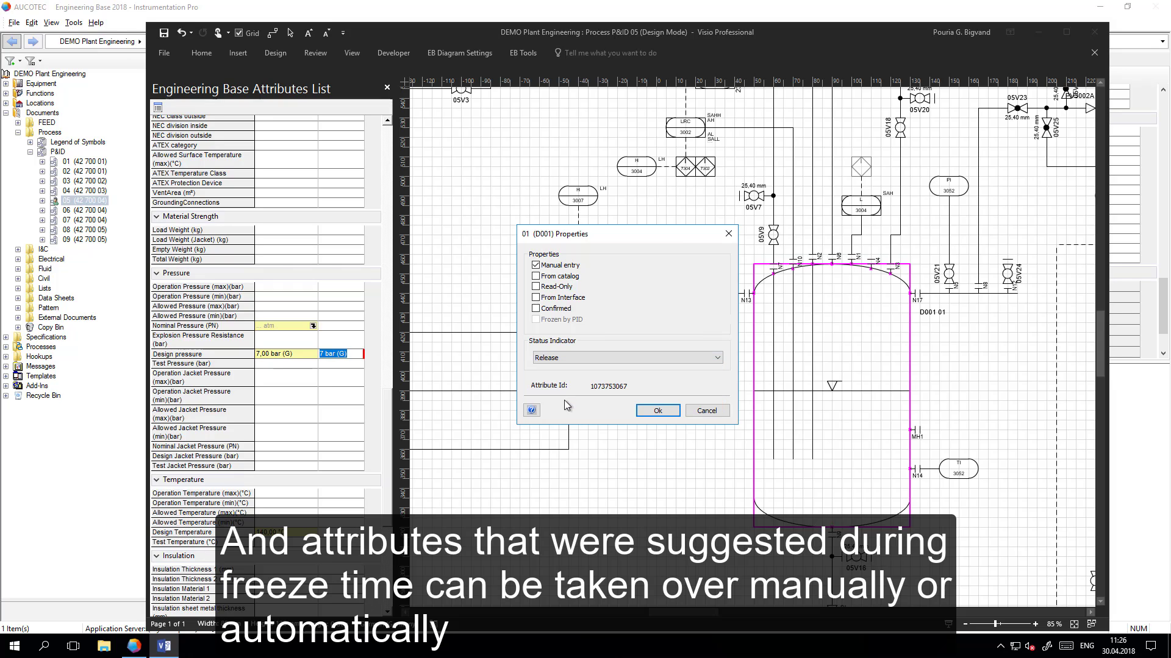
{"action": "left_click", "coordinate": [657, 410]}
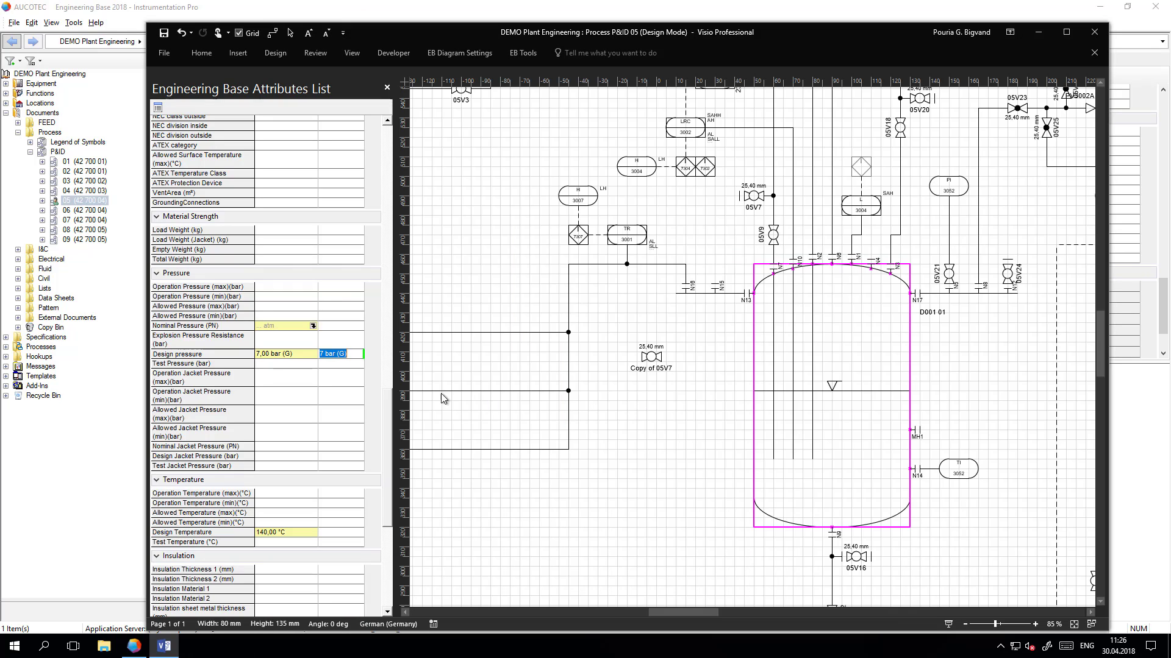